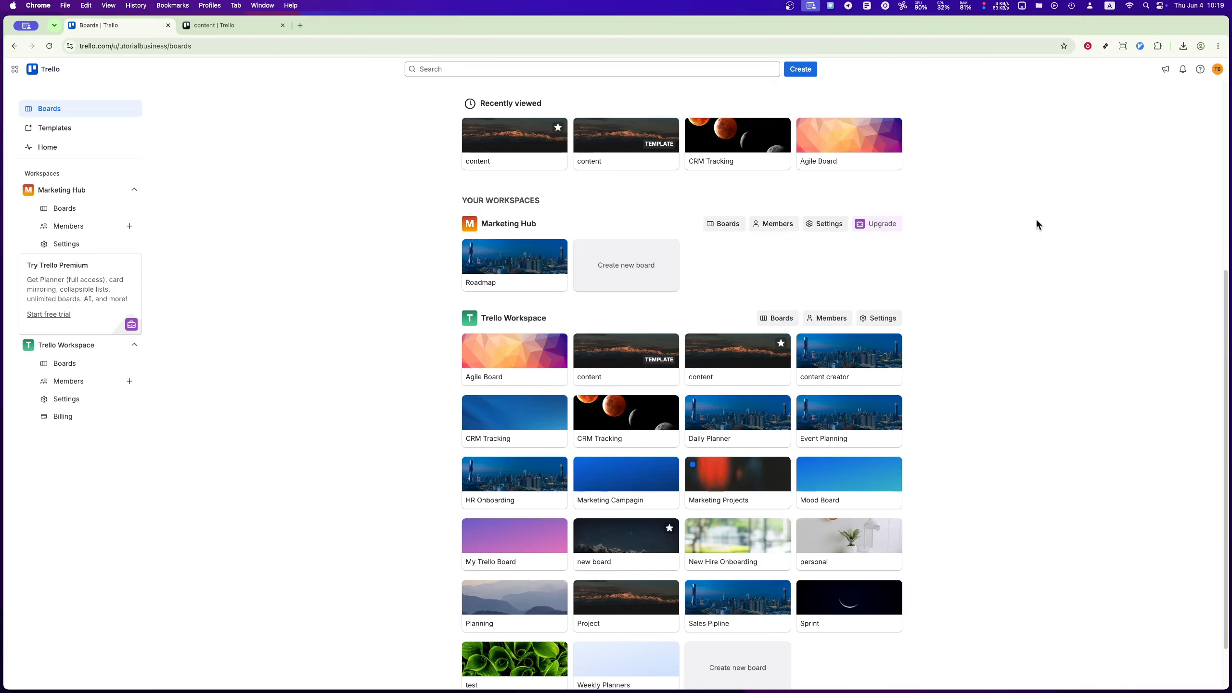
View the boards of the Trello Workspace and expand its sections, keeping the Marketing Hub section collapsed
{"action": "left_click", "coordinate": [133, 189]}
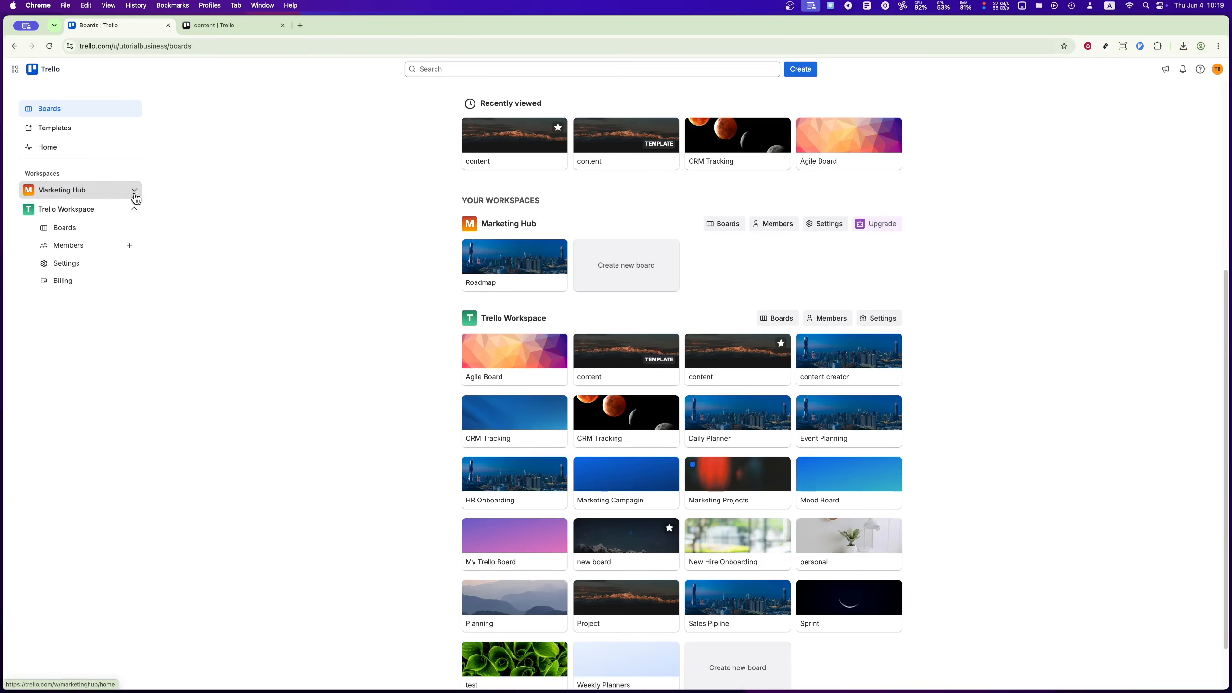
{"action": "left_click", "coordinate": [131, 209]}
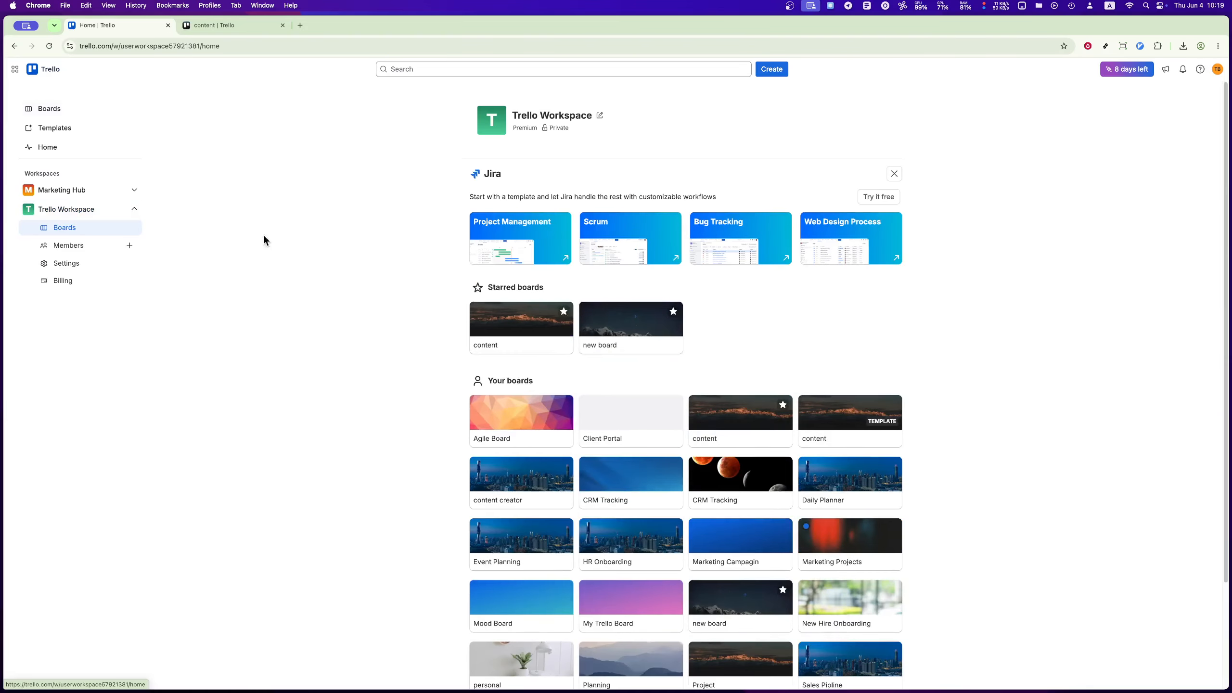
{"action": "left_click", "coordinate": [137, 212]}
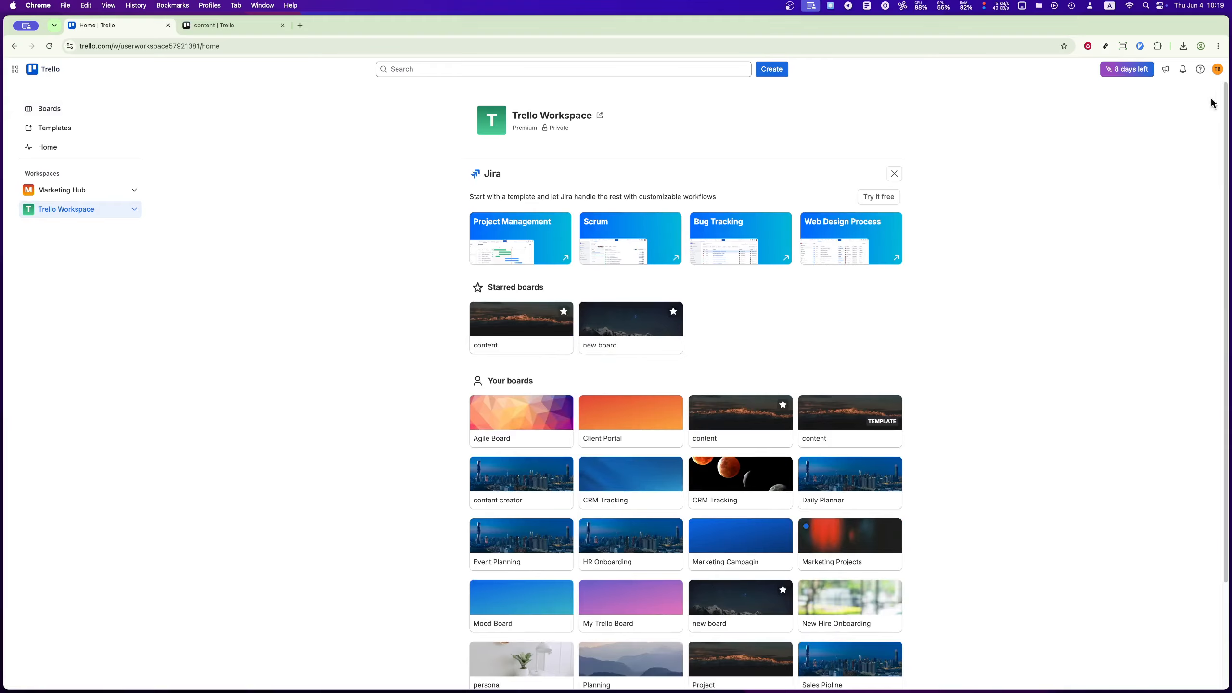
{"action": "left_click", "coordinate": [98, 214]}
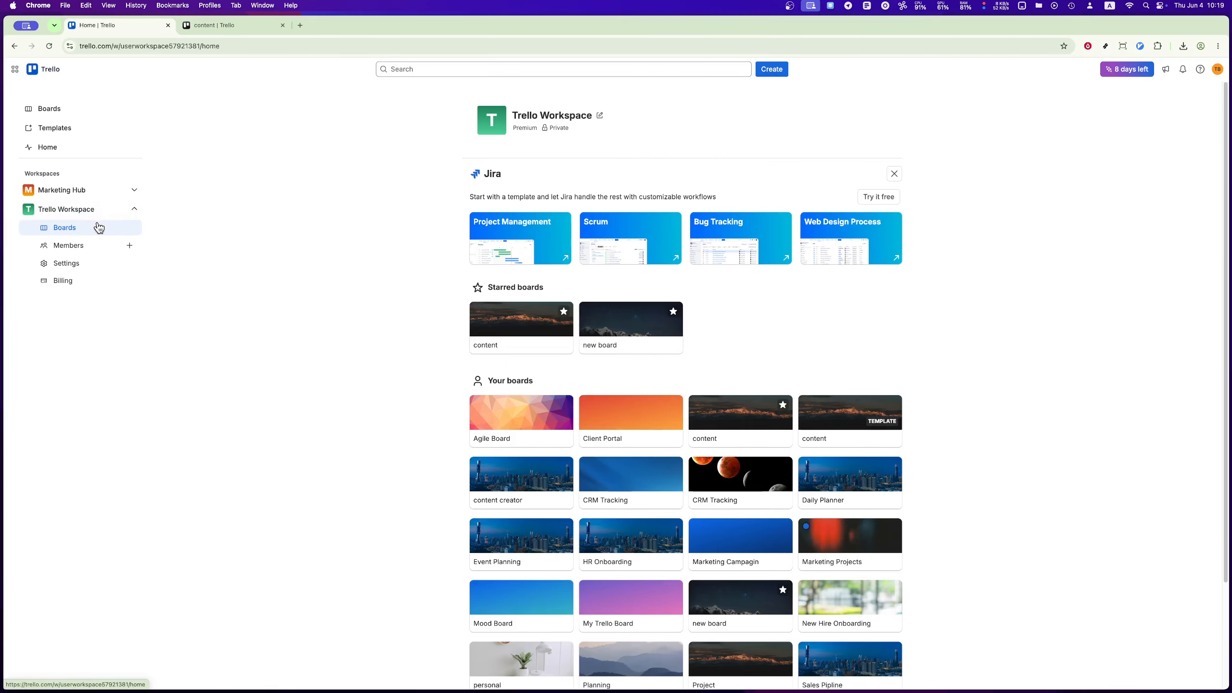
Create a board titled "website" in the Marketing Hub workspace with Workspace visibility
{"action": "left_click", "coordinate": [57, 191]}
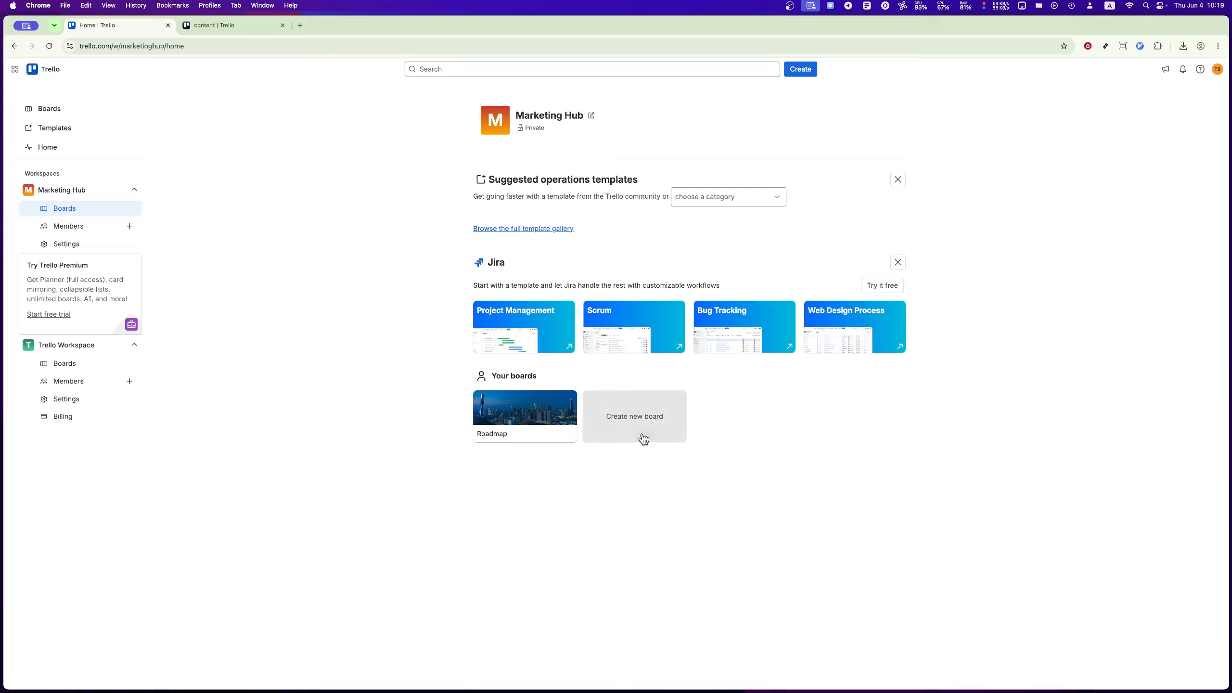
{"action": "left_click", "coordinate": [636, 457]}
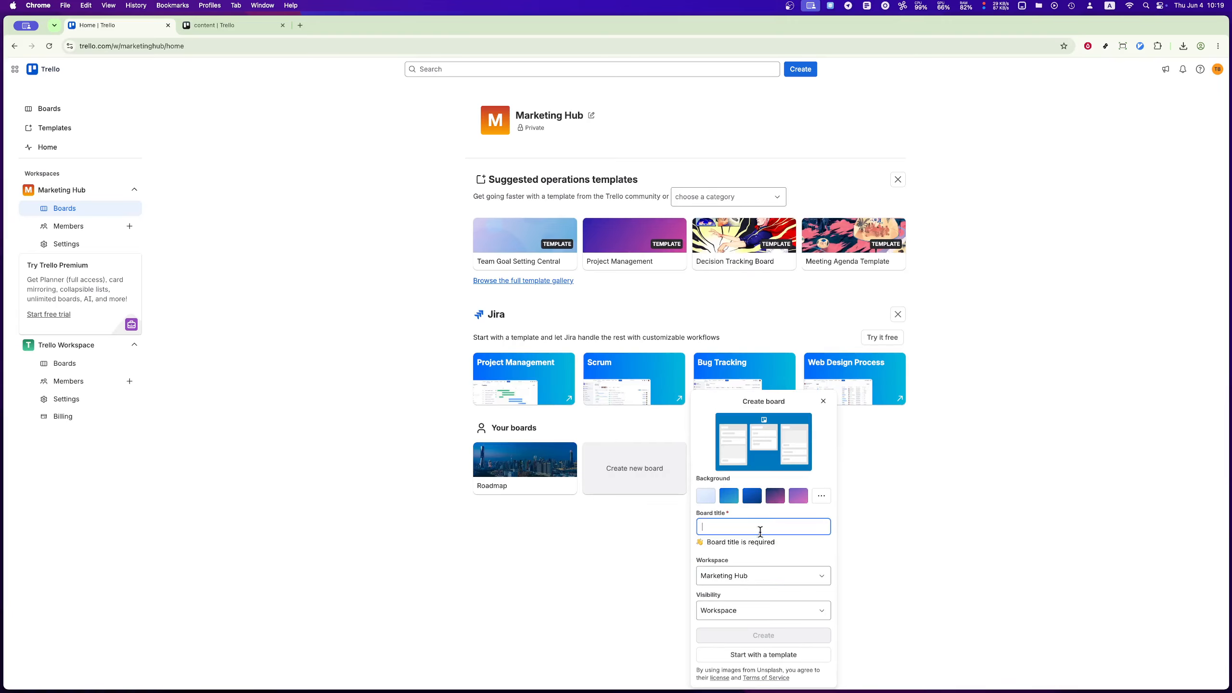
{"action": "type", "text": "we"}
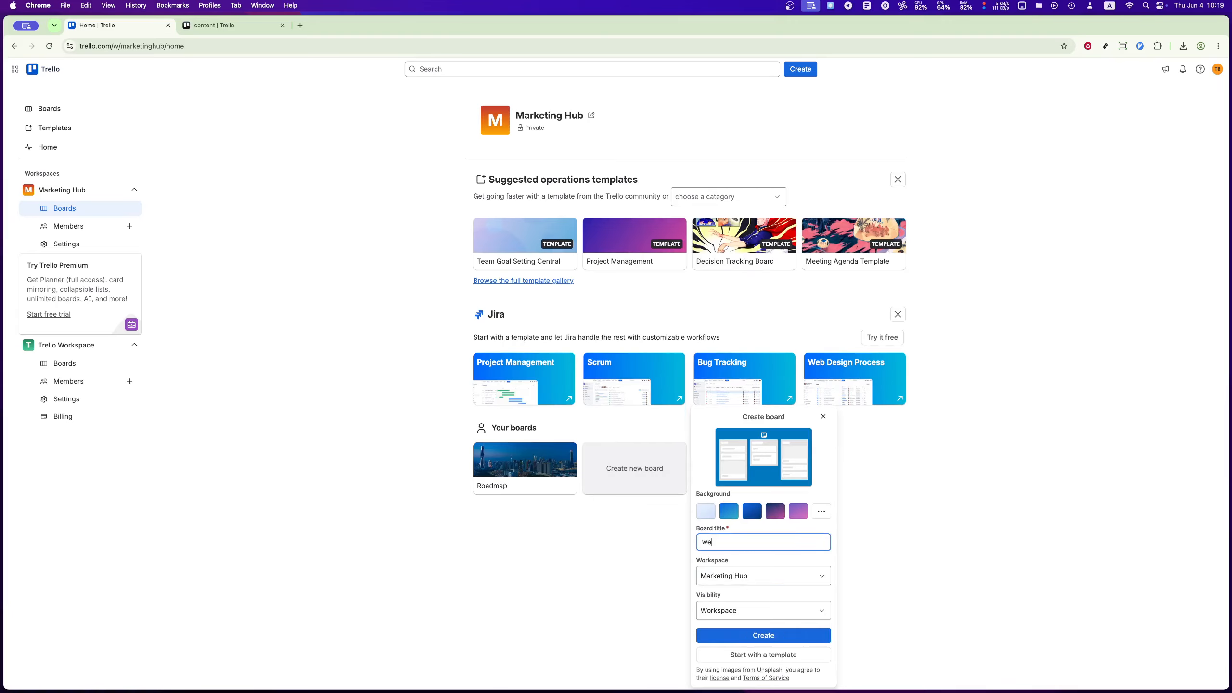
{"action": "type", "text": "bsite"}
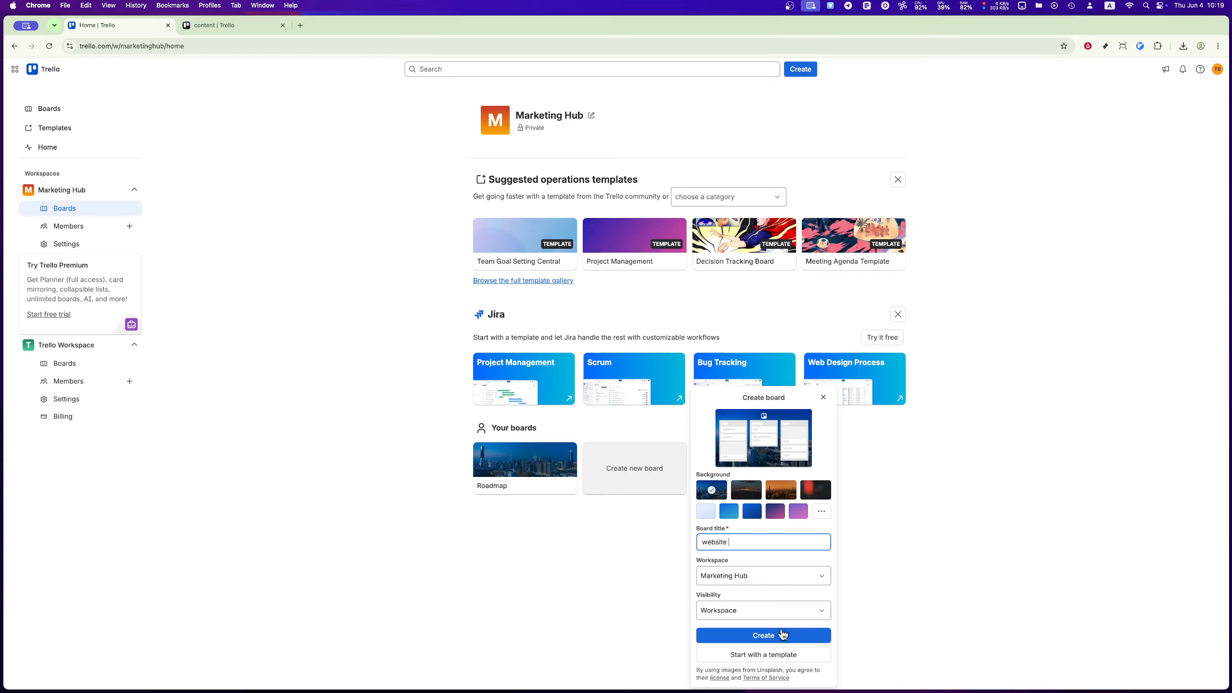
{"action": "left_click", "coordinate": [774, 635]}
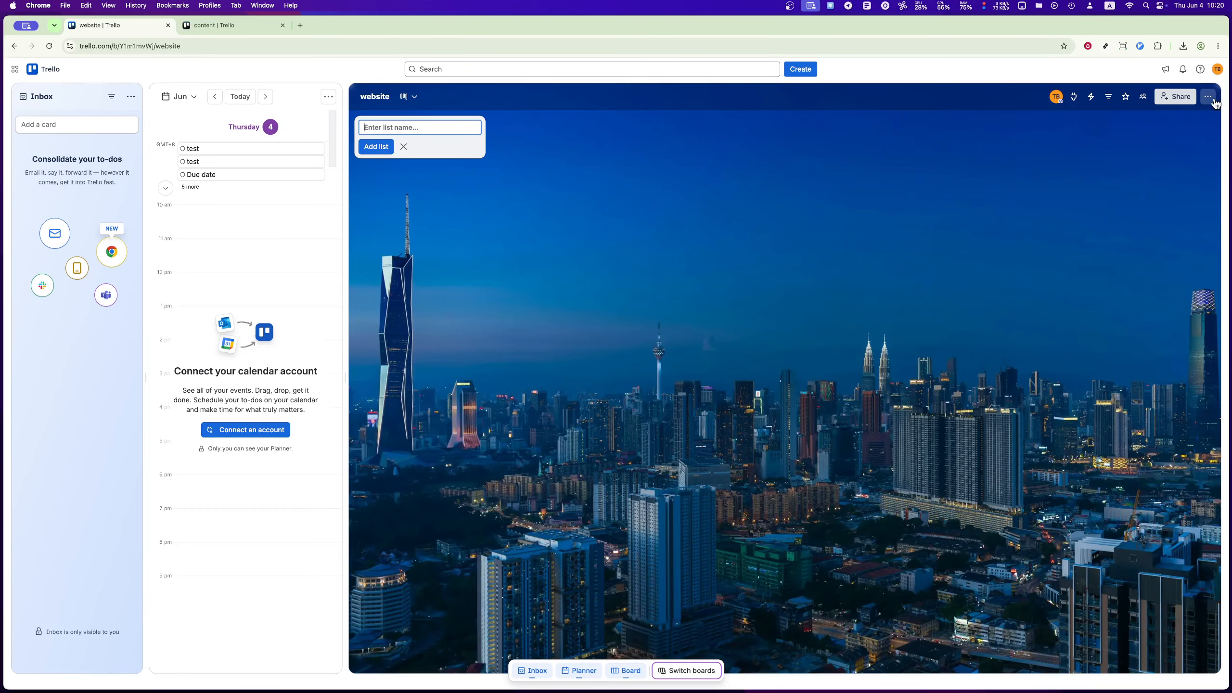
Return to the Marketing Hub boards page and open the Roadmap board
{"action": "left_click", "coordinate": [51, 73]}
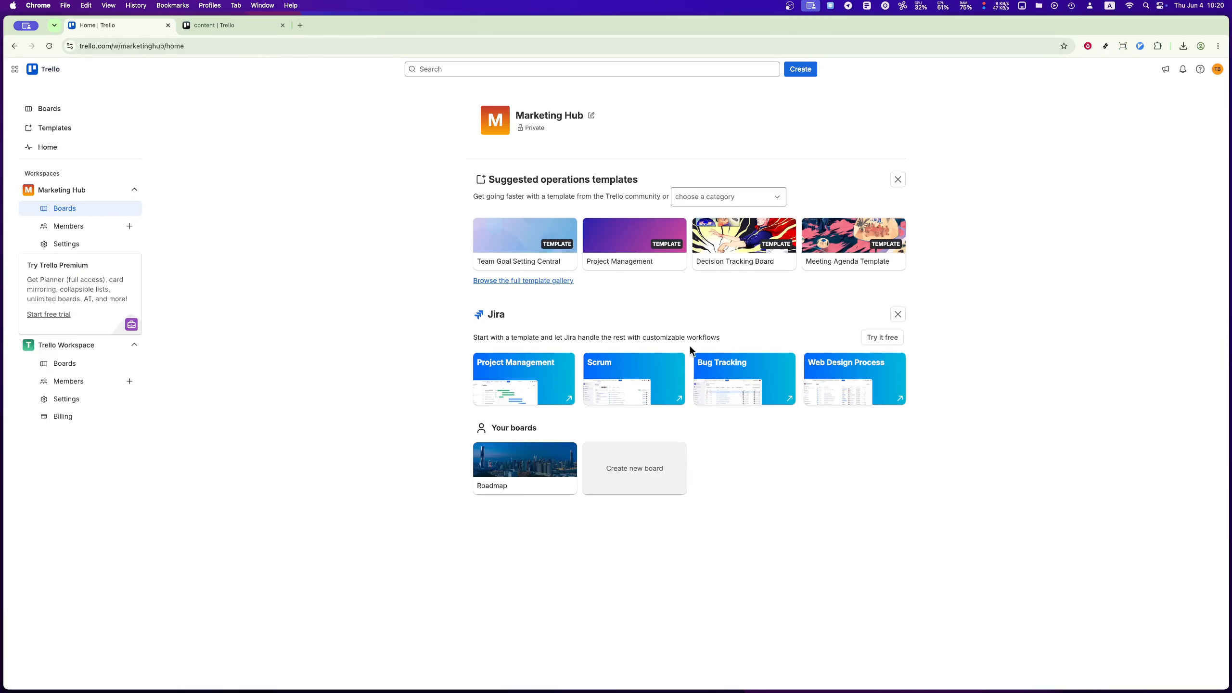
{"action": "left_click", "coordinate": [640, 474]}
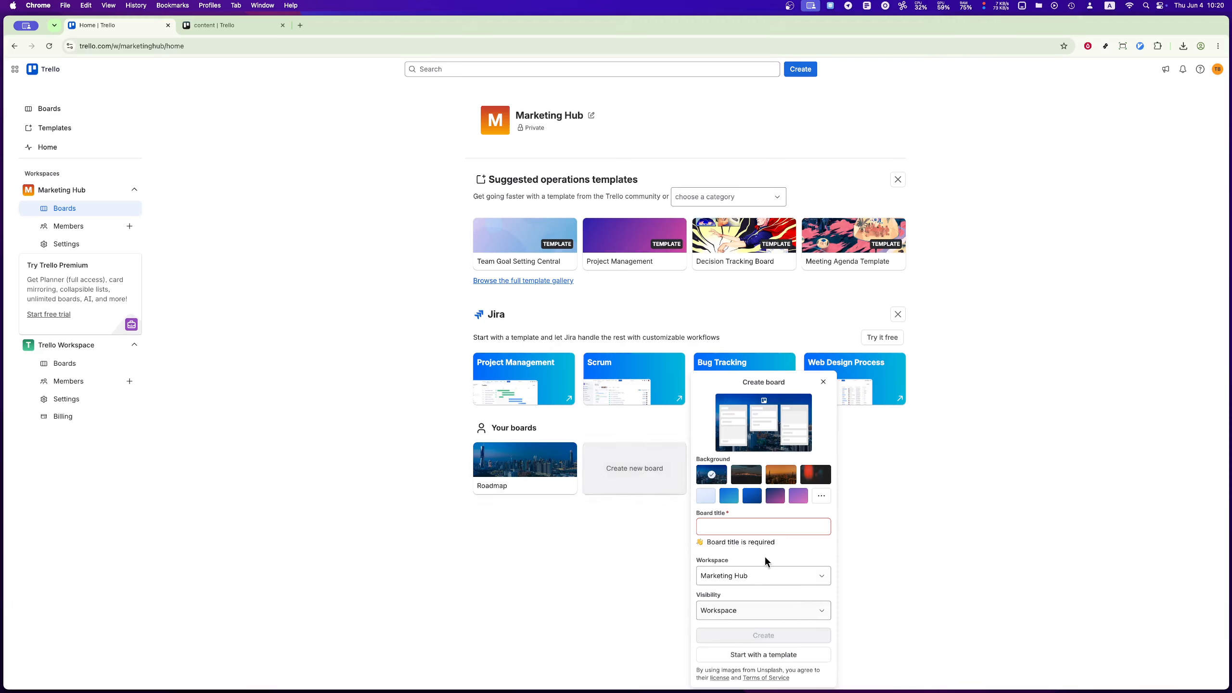
{"action": "left_click", "coordinate": [987, 601]}
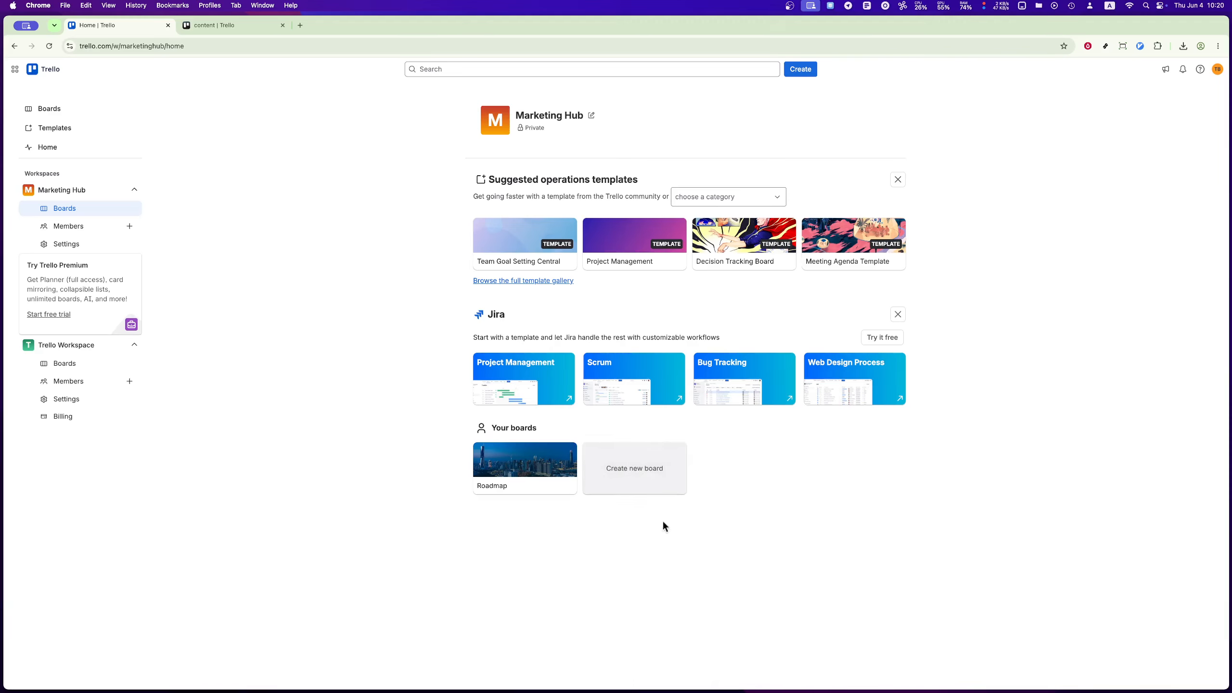
{"action": "left_click", "coordinate": [550, 481]}
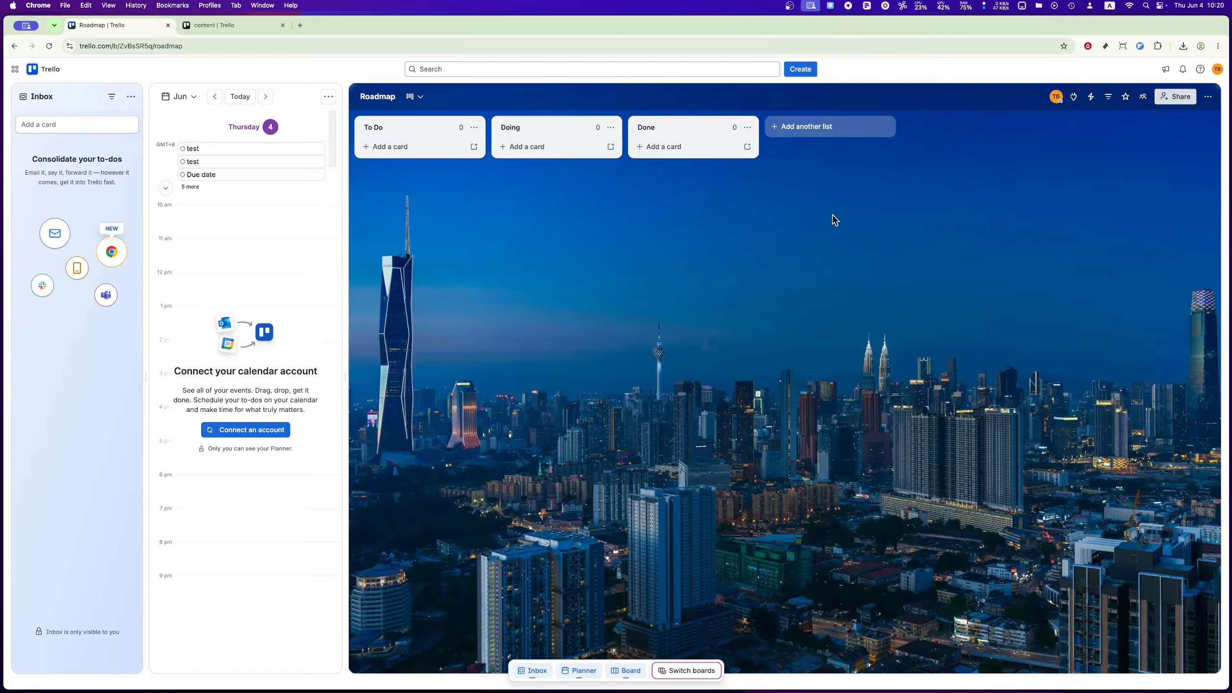
Add a card titled "task" to the To Do list
{"action": "left_click", "coordinate": [399, 151]}
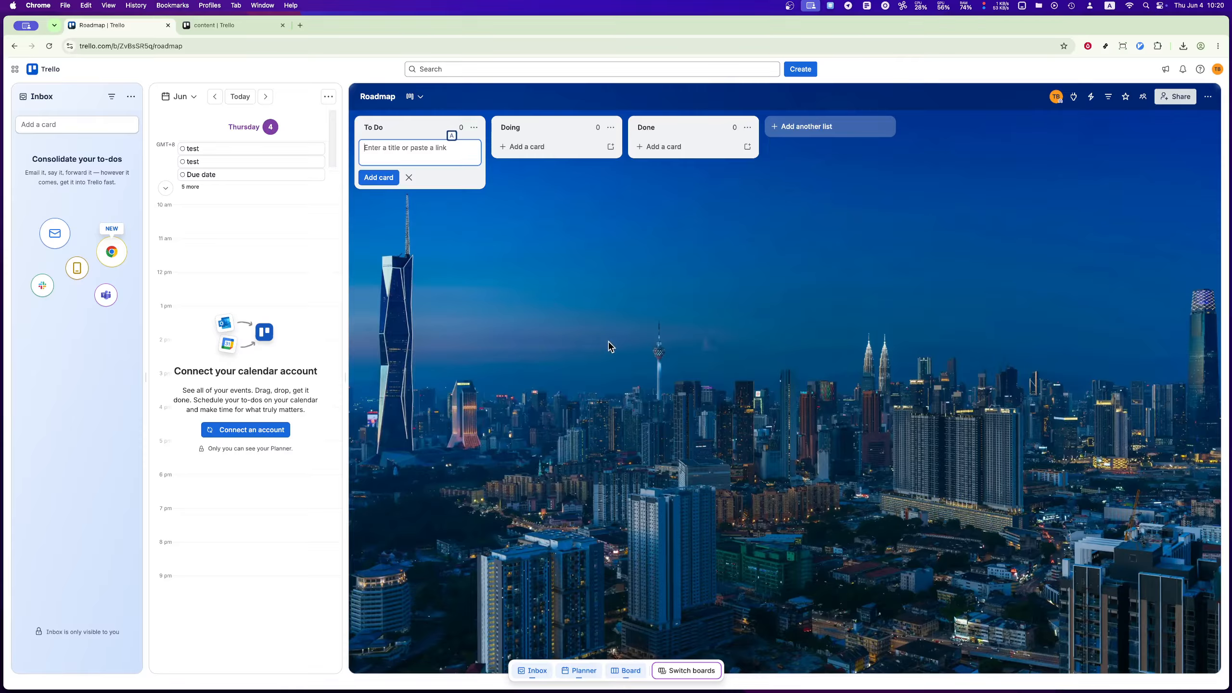
{"action": "type", "text": "task"}
{"action": "key", "text": "Return"}
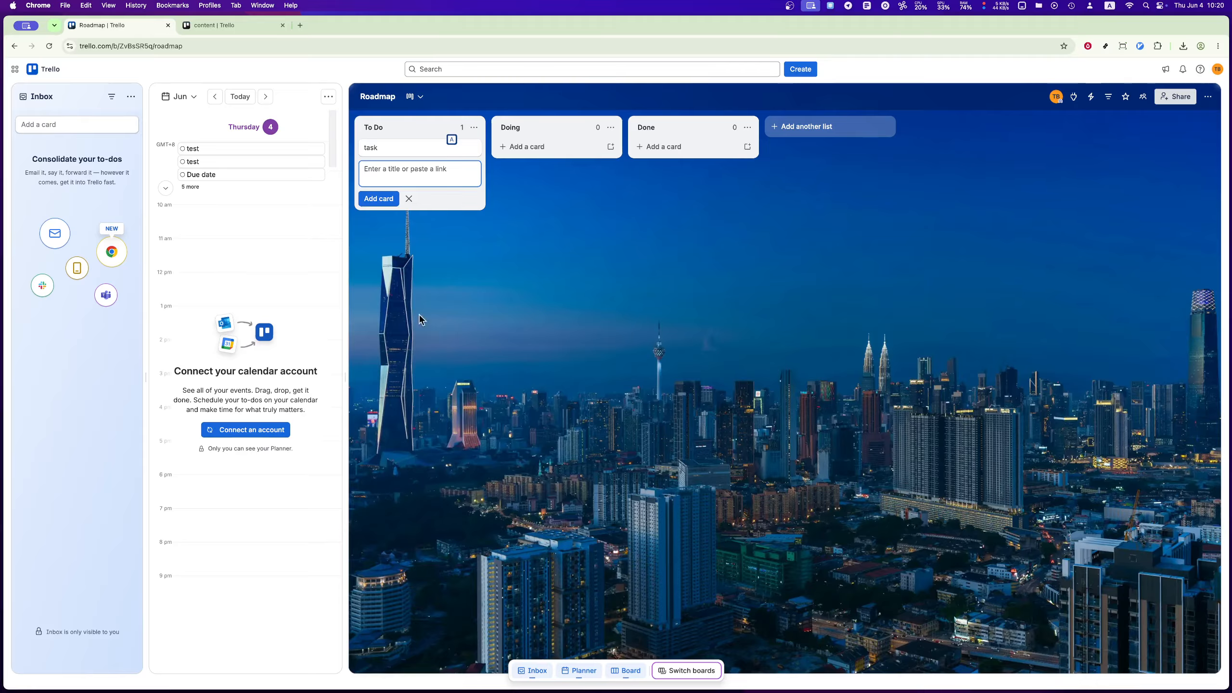
Open the "task" card and assign the only listed board member to it
{"action": "left_click", "coordinate": [420, 149]}
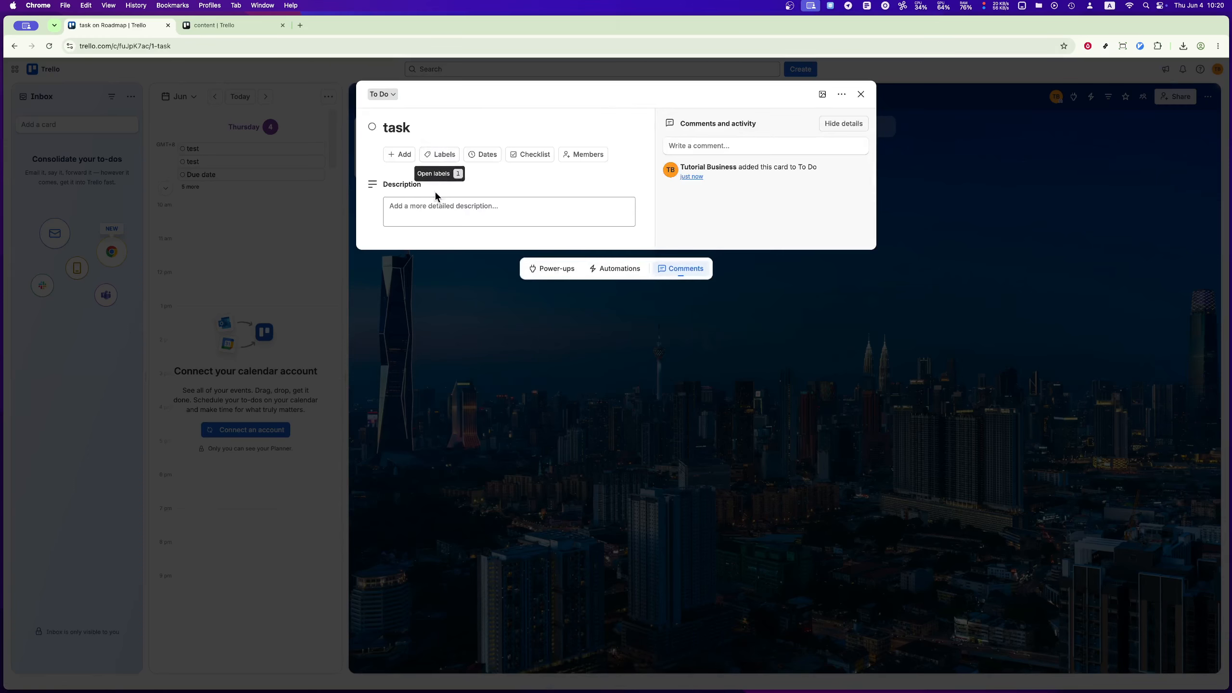
{"action": "left_click", "coordinate": [435, 209]}
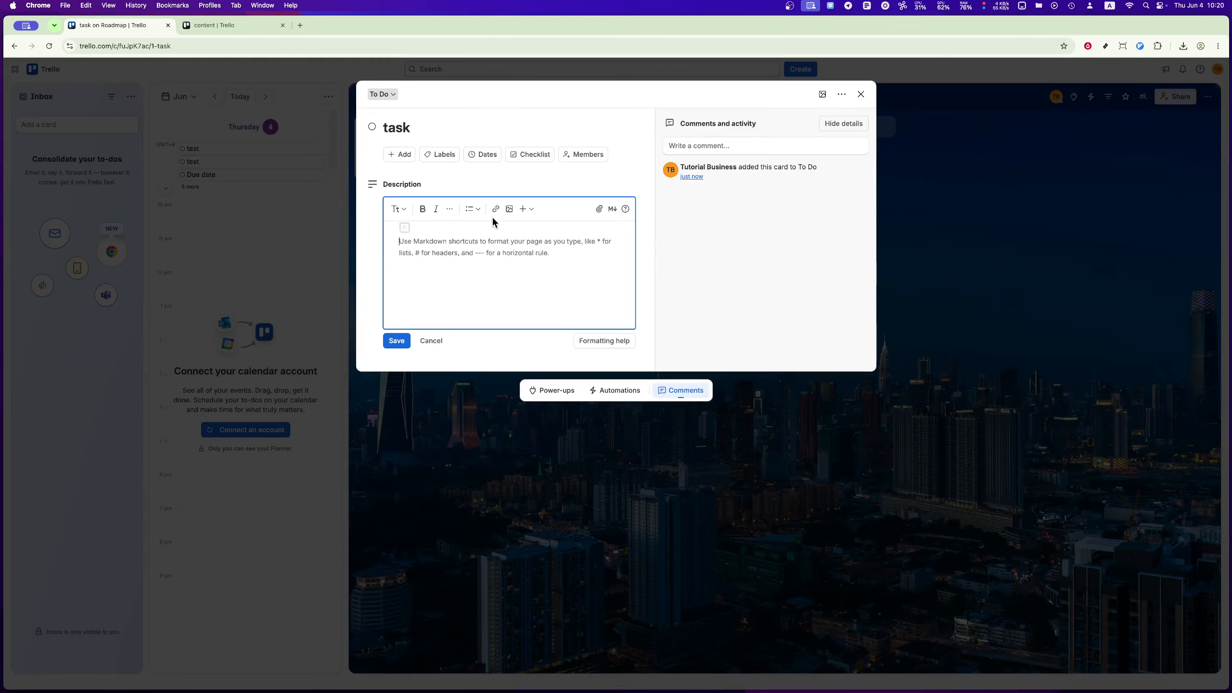
{"action": "left_click", "coordinate": [487, 189]}
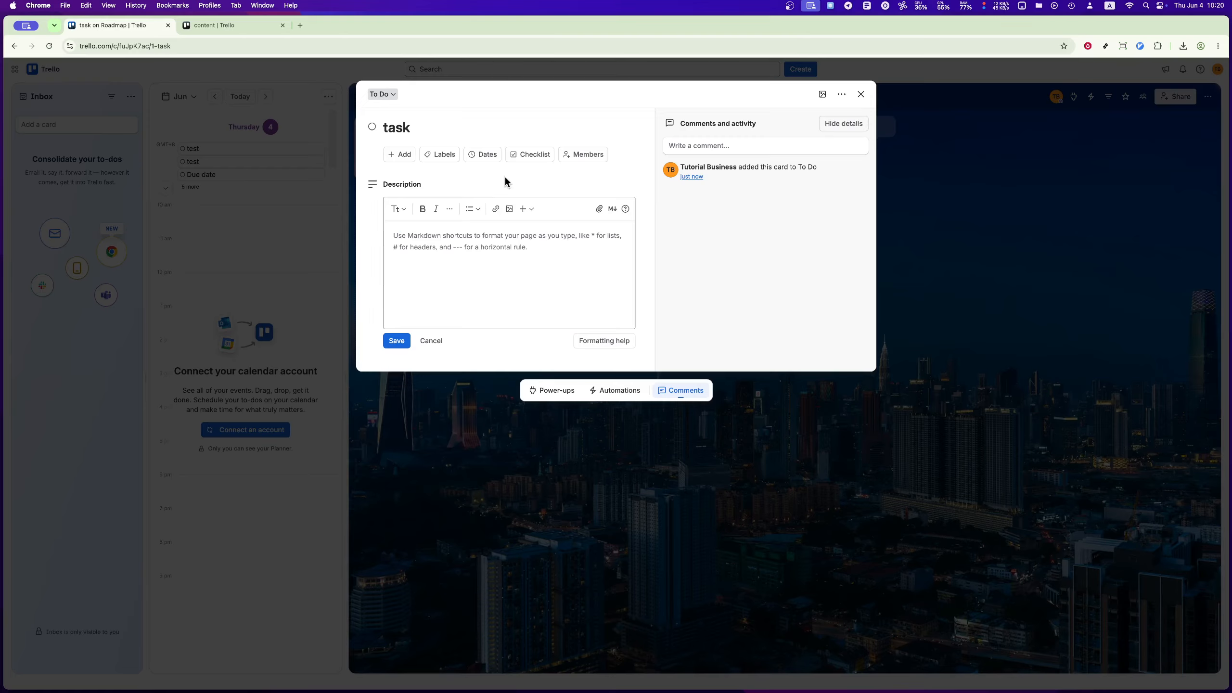
{"action": "left_click", "coordinate": [594, 159]}
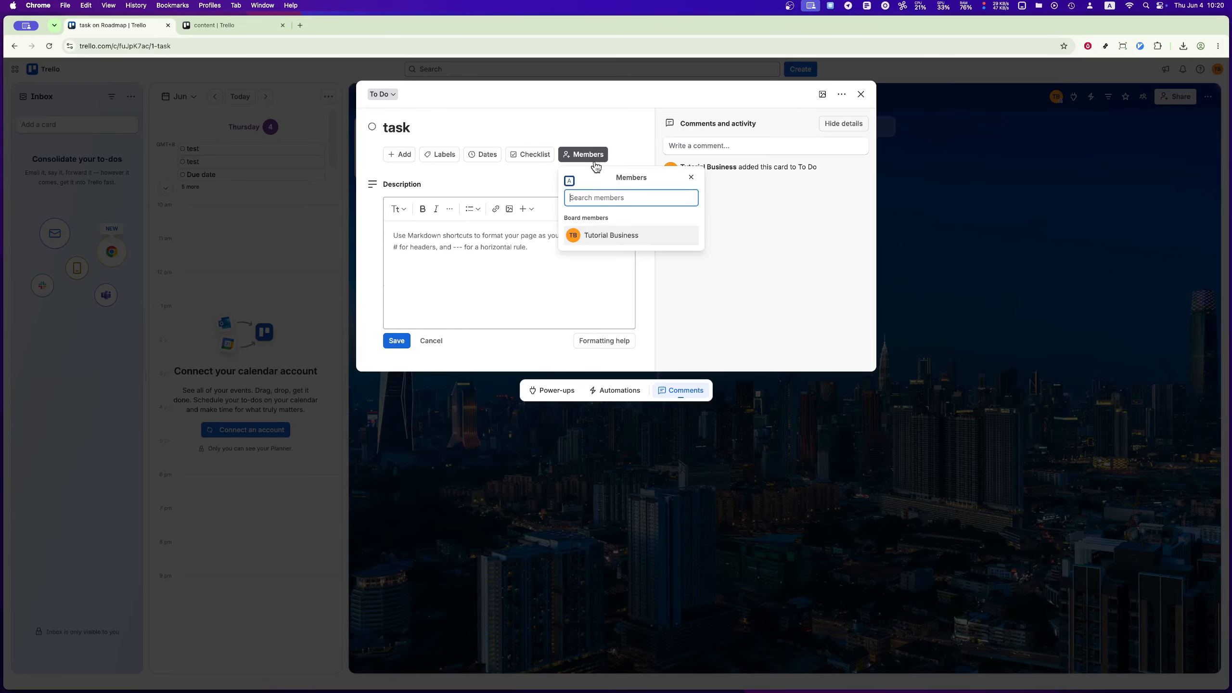
{"action": "left_click", "coordinate": [610, 234]}
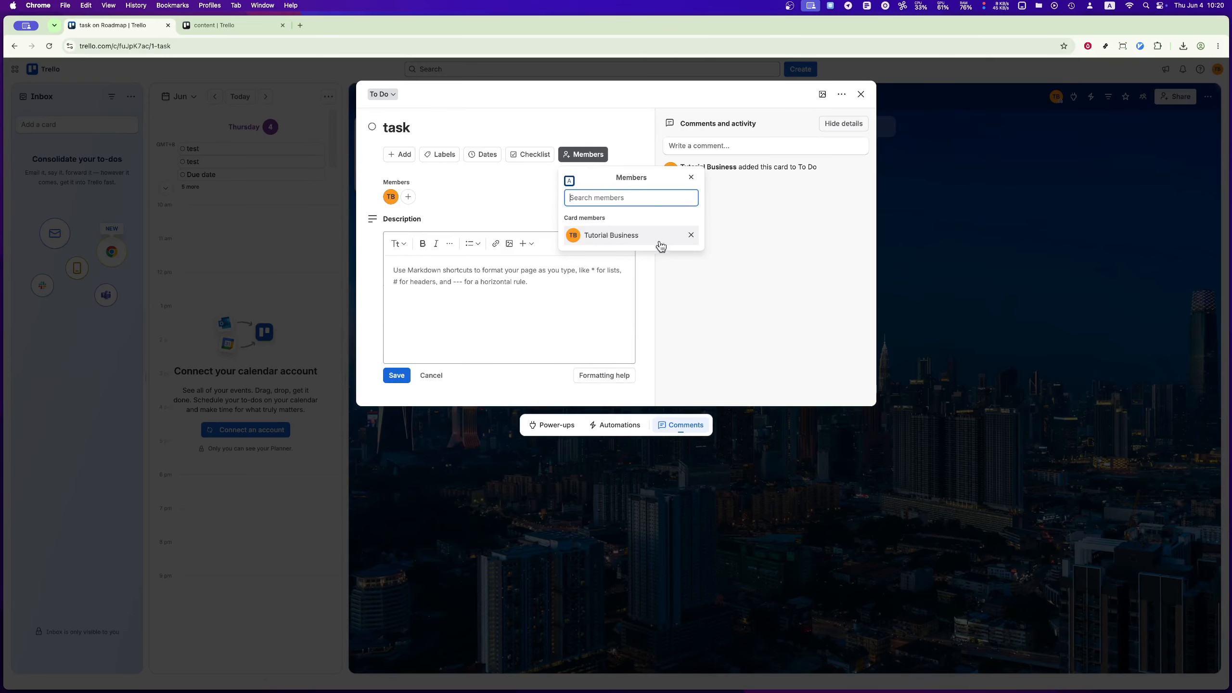
{"action": "left_click", "coordinate": [704, 297]}
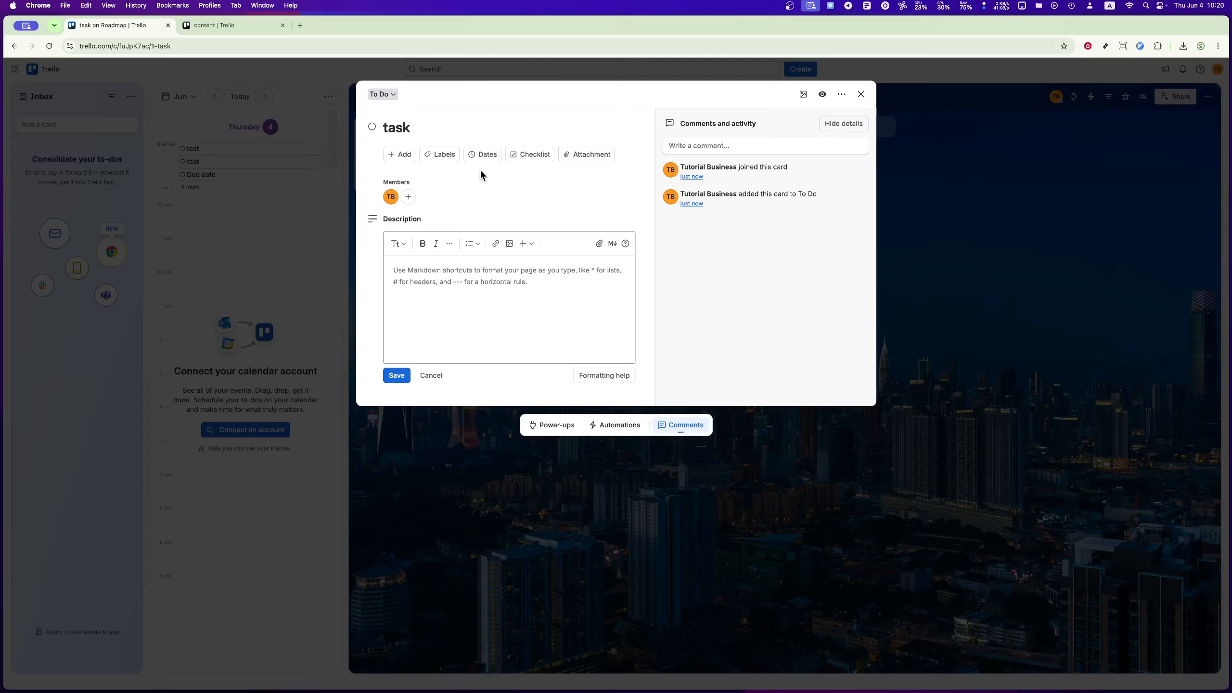
Give the card a due date of 6/5/2026 at 10:20 AM with a reminder 1 Day before, and apply the green label
{"action": "left_click", "coordinate": [484, 154]}
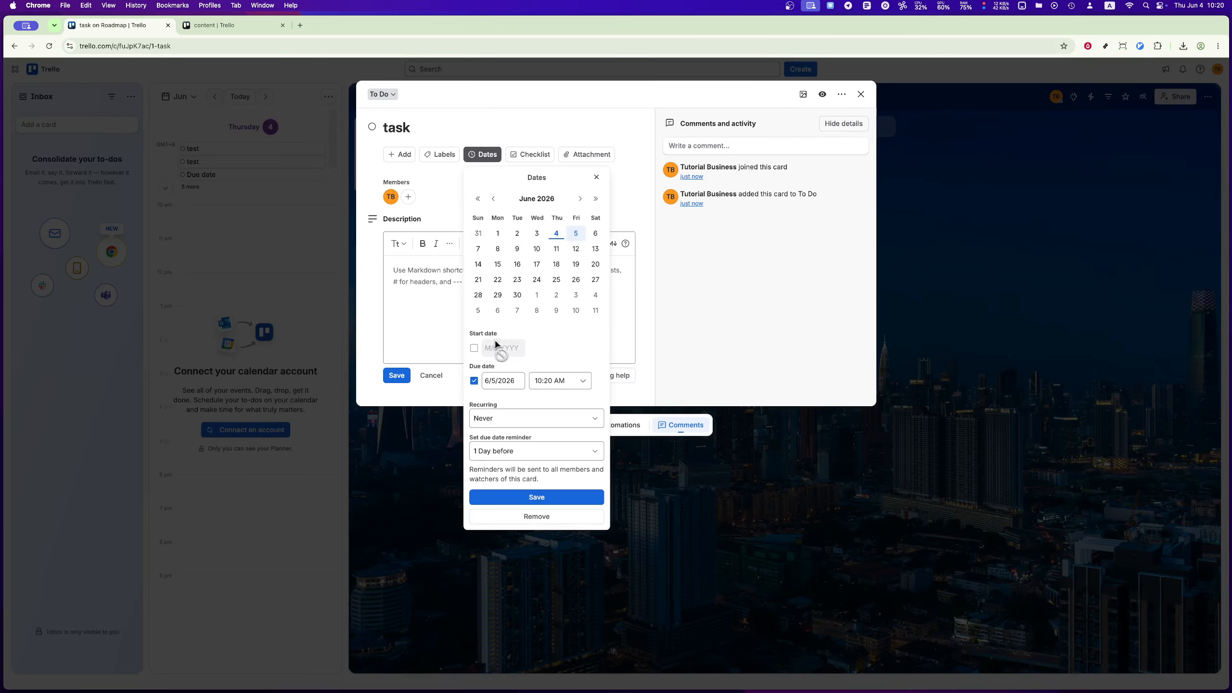
{"action": "left_click", "coordinate": [548, 500]}
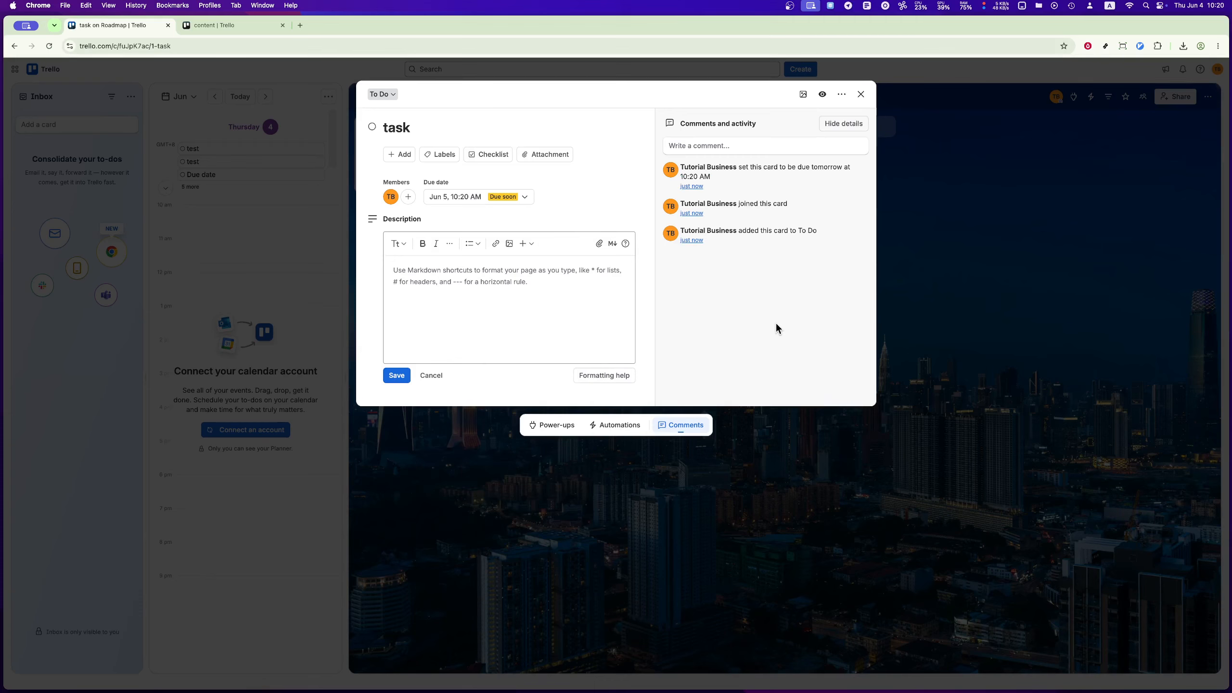
{"action": "left_click", "coordinate": [443, 154]}
{"action": "left_click", "coordinate": [460, 242]}
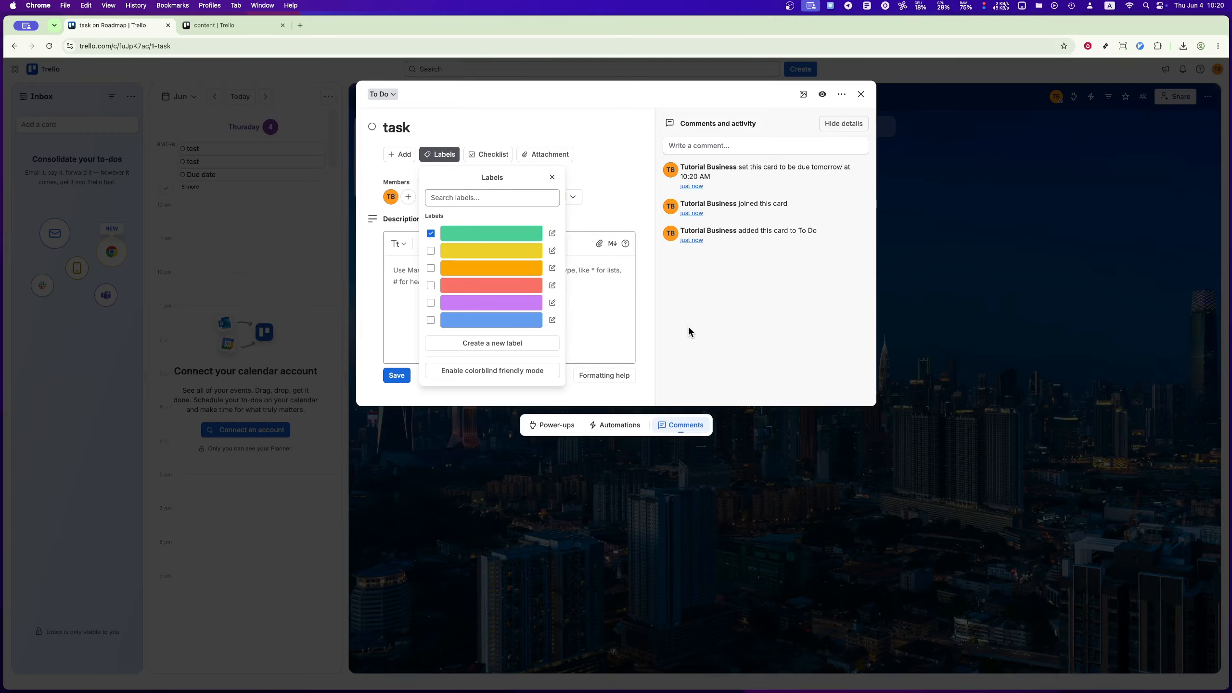
{"action": "left_click", "coordinate": [689, 329]}
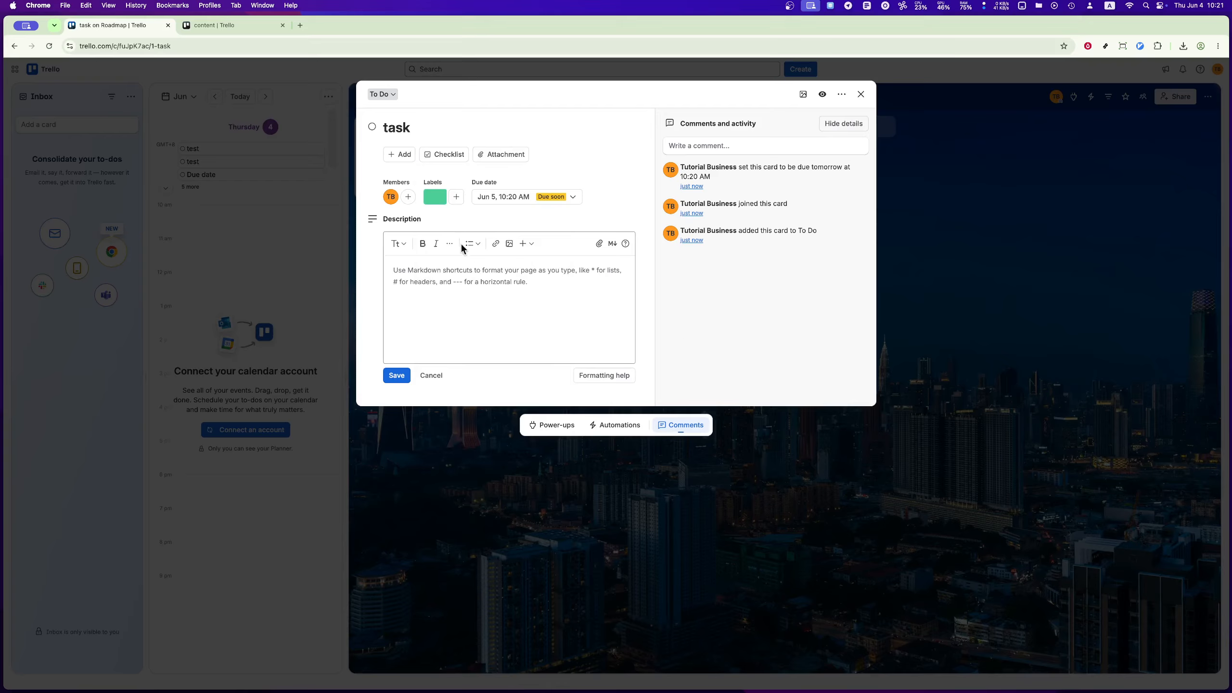
Add a checklist named Checklist to the card with the item "write content"
{"action": "left_click", "coordinate": [452, 161]}
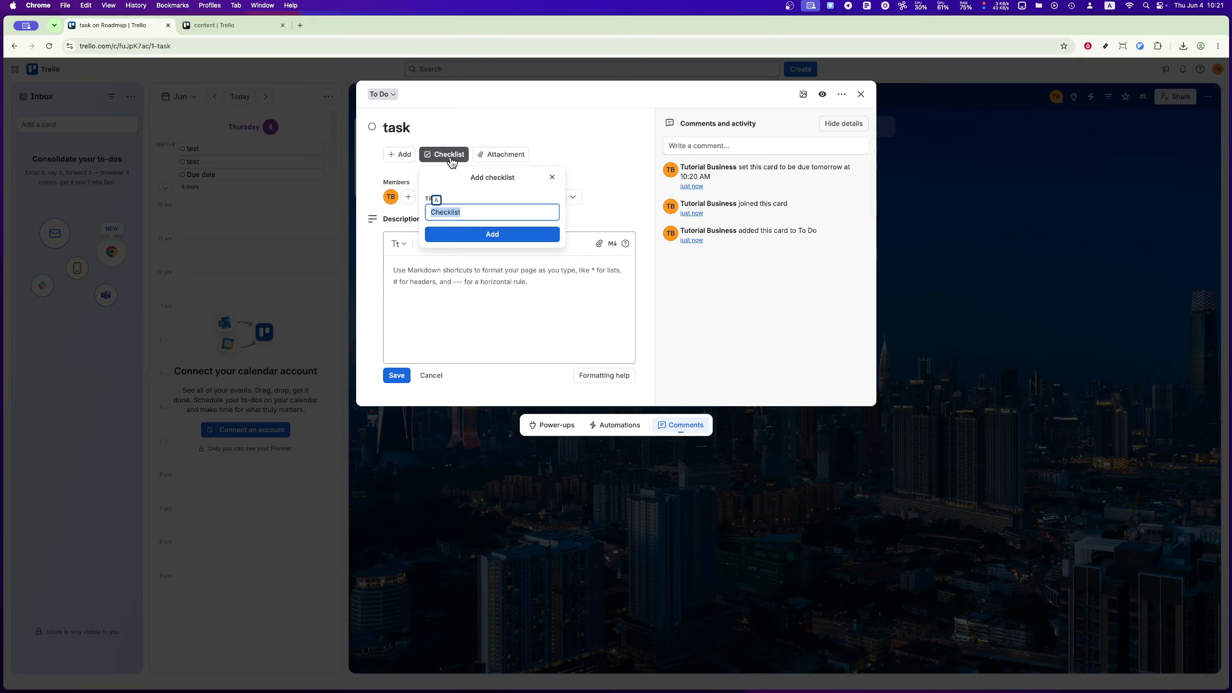
{"action": "left_click", "coordinate": [479, 237]}
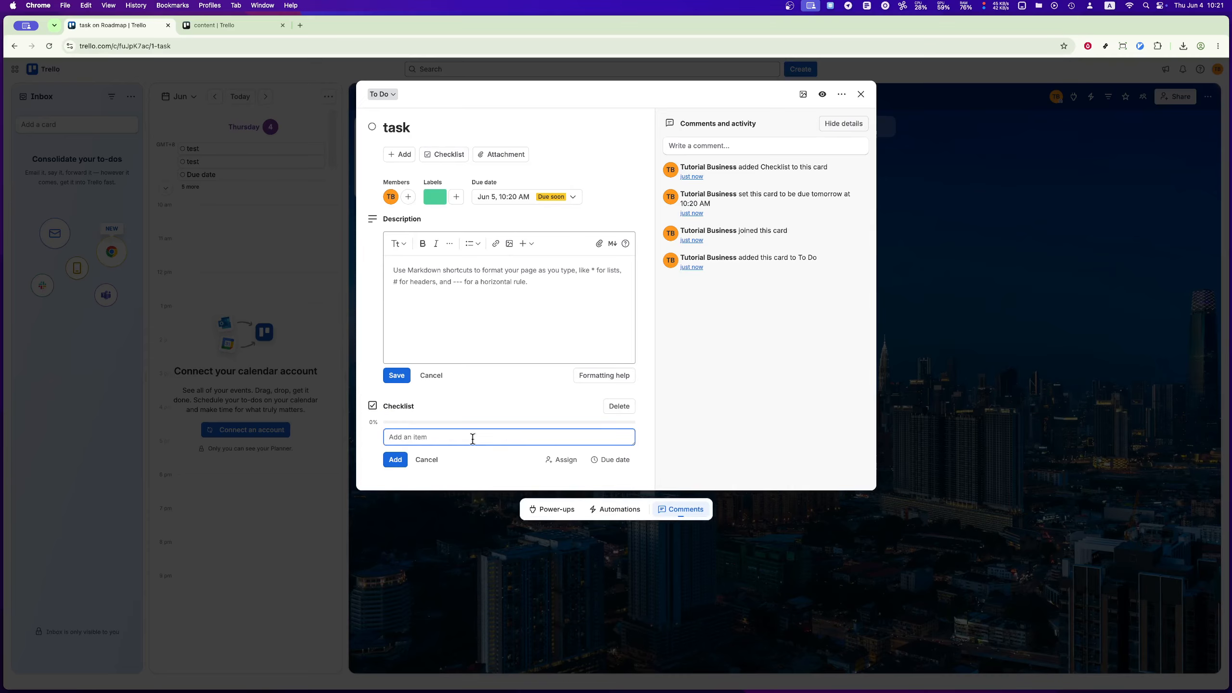
{"action": "type", "text": "write content"}
{"action": "key", "text": "Return"}
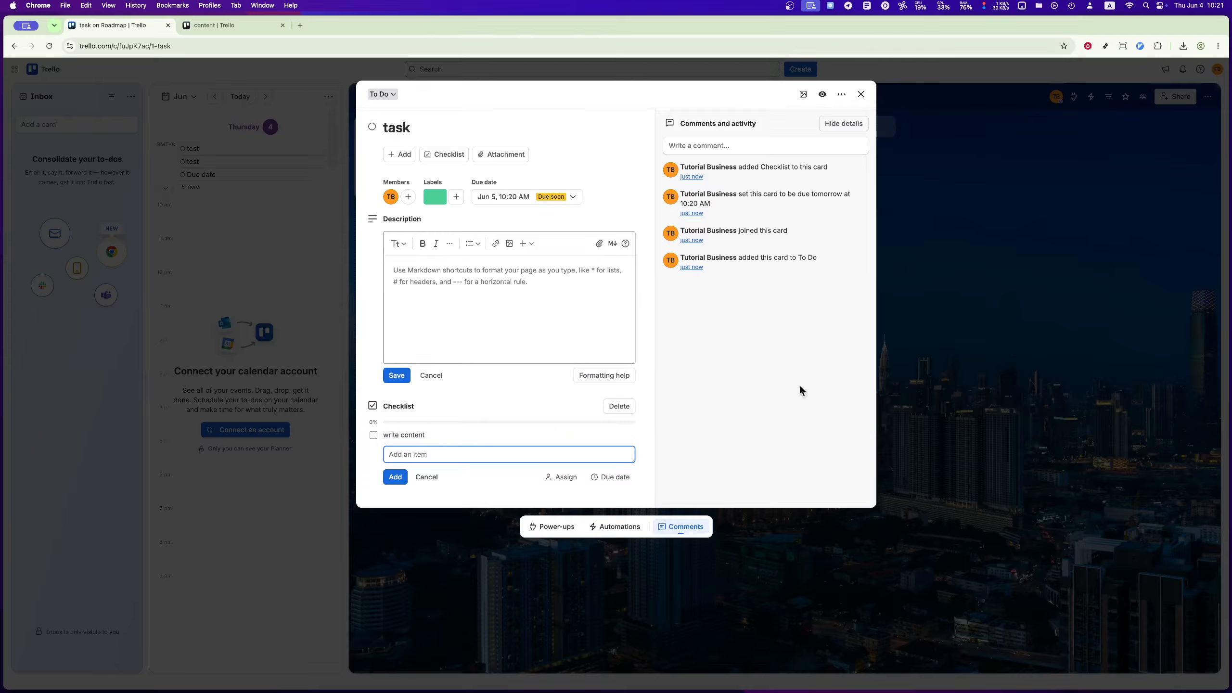
{"action": "left_click", "coordinate": [817, 382]}
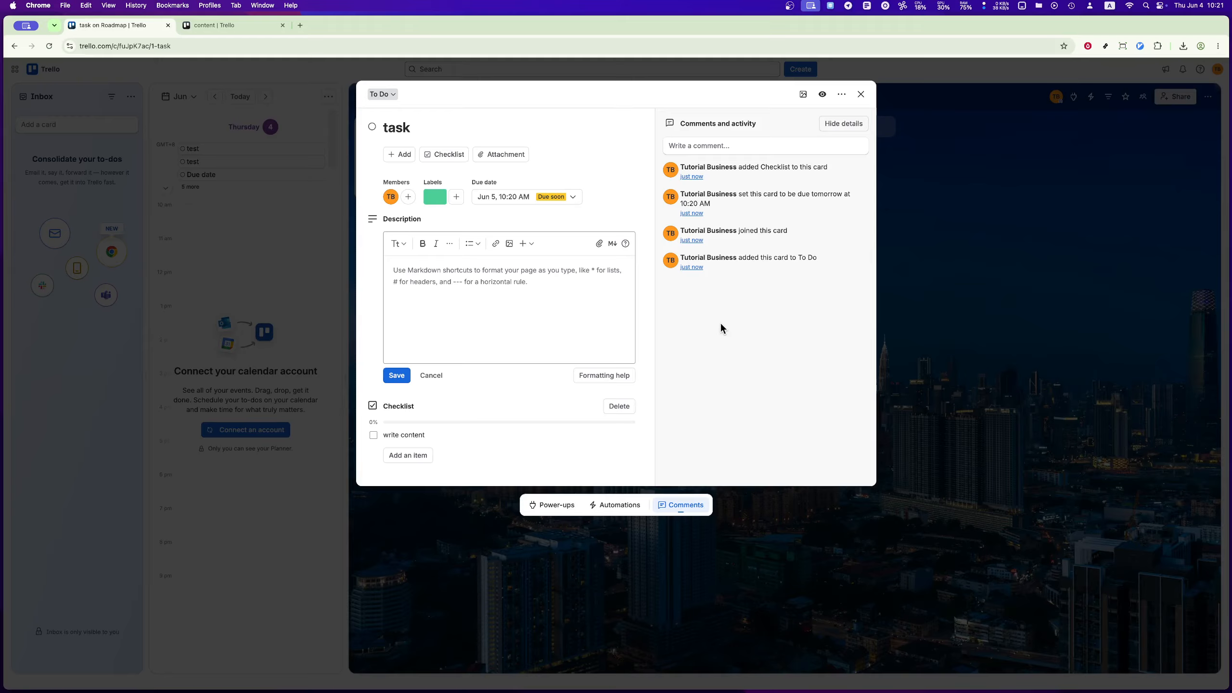
Close the card details and move the "task" card from To Do to the Done list
{"action": "left_click", "coordinate": [860, 94]}
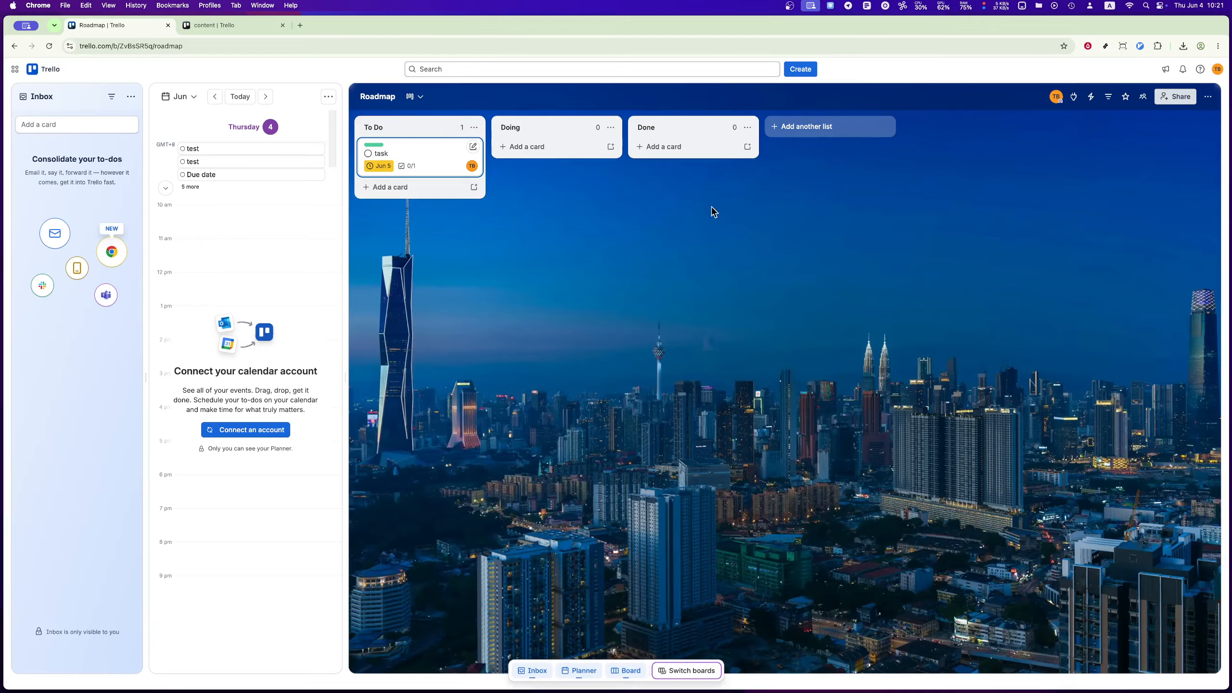
{"action": "left_click_drag", "start_coordinate": [421, 154], "coordinate": [664, 147]}
{"action": "left_click_drag", "start_coordinate": [666, 147], "coordinate": [664, 141]}
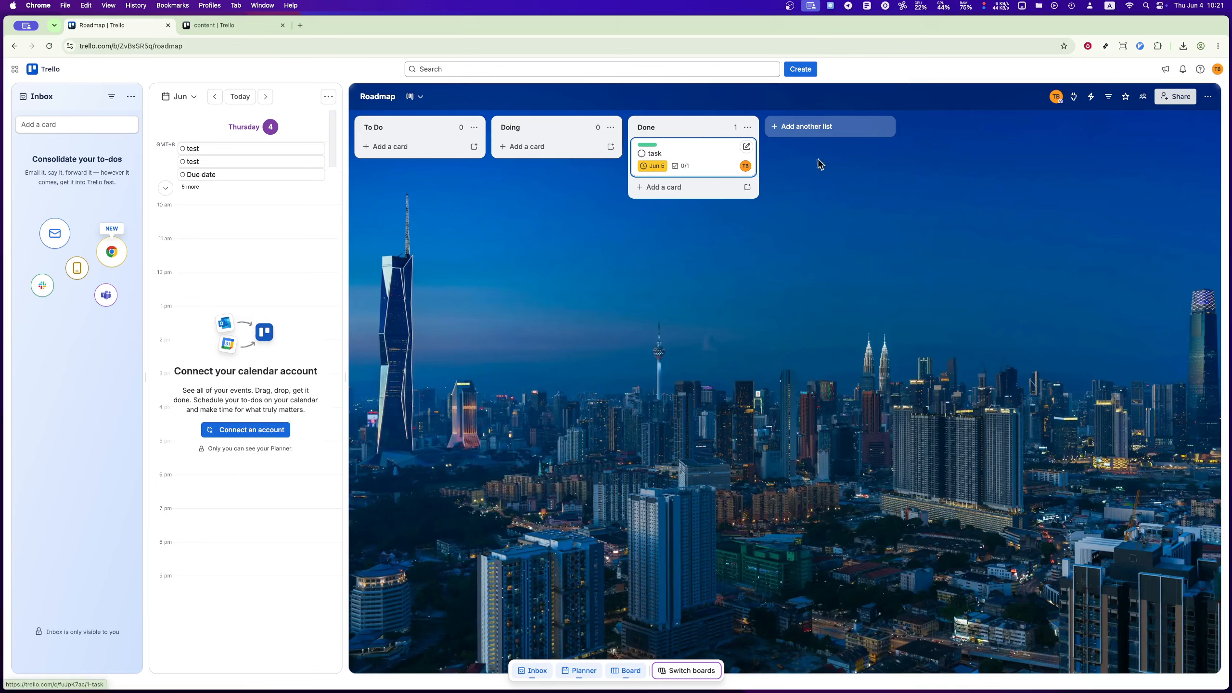
Examine the Roadmap board's menu and settings, including its permissions, and return to the Marketing Hub boards page
{"action": "left_click", "coordinate": [1209, 99]}
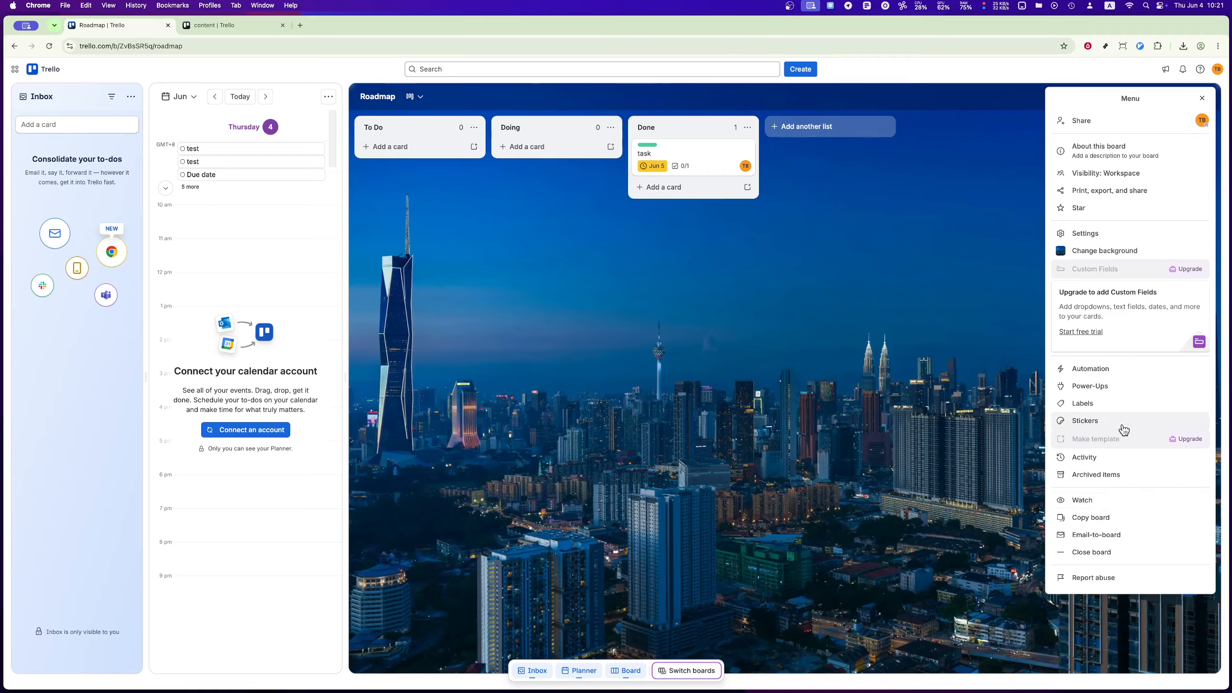
{"action": "left_click", "coordinate": [1081, 234]}
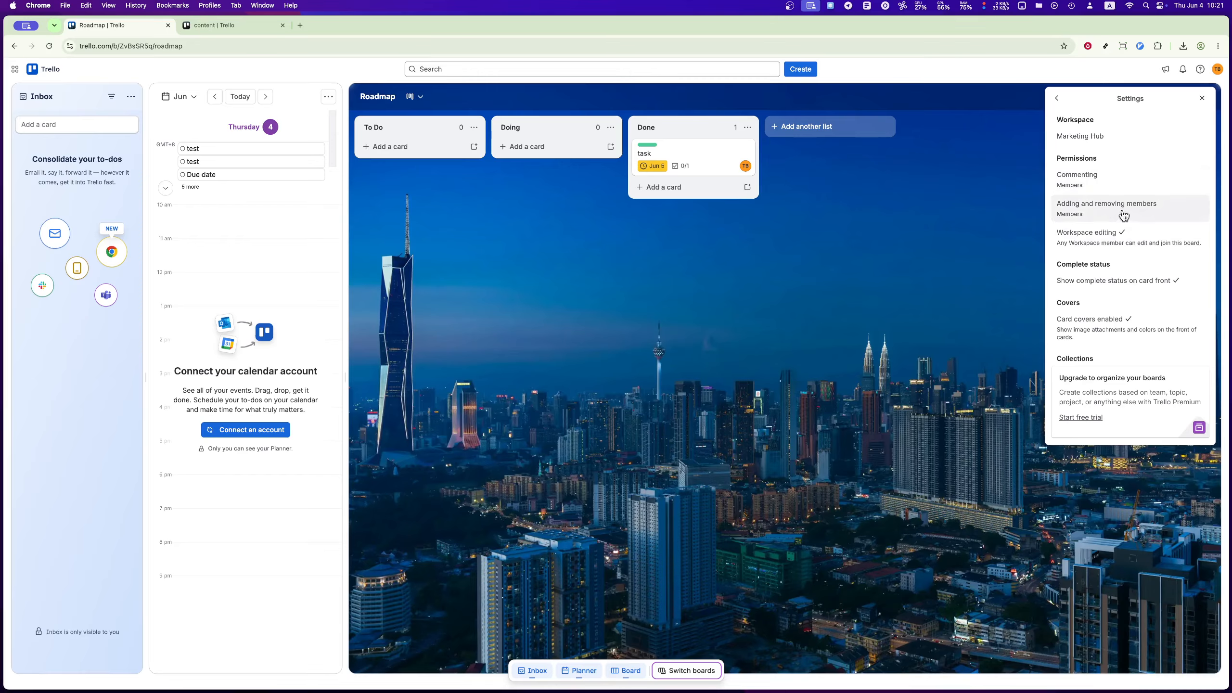
{"action": "left_click", "coordinate": [918, 404]}
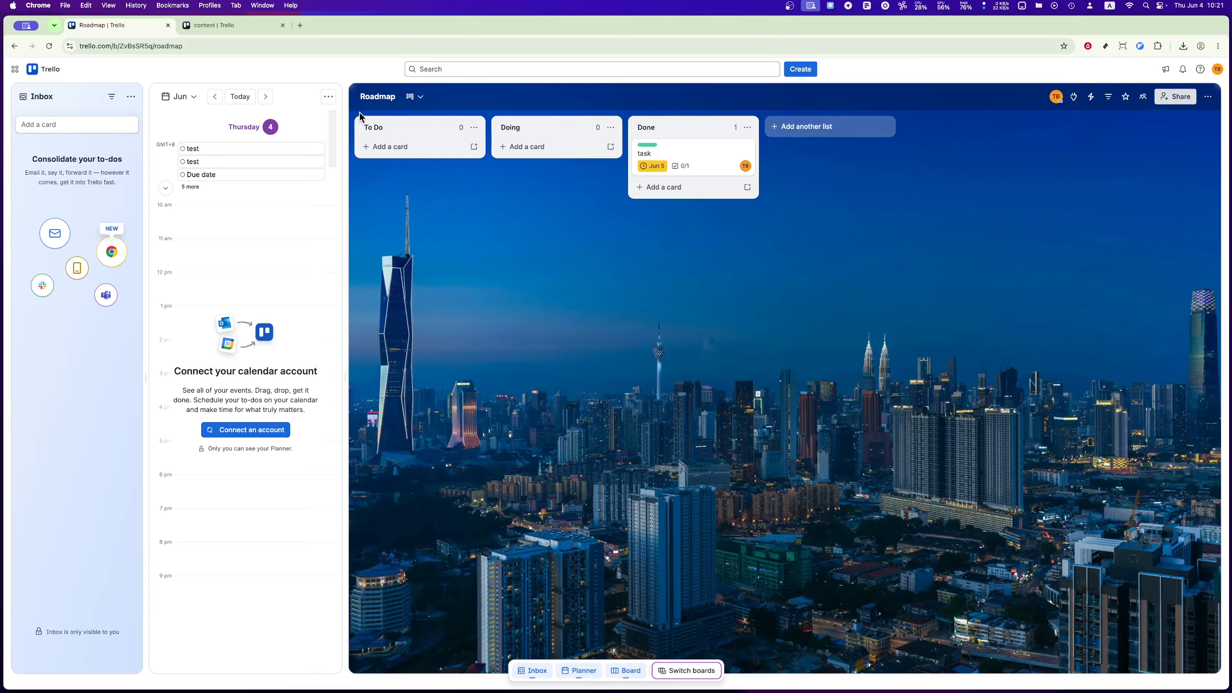
{"action": "left_click", "coordinate": [60, 74]}
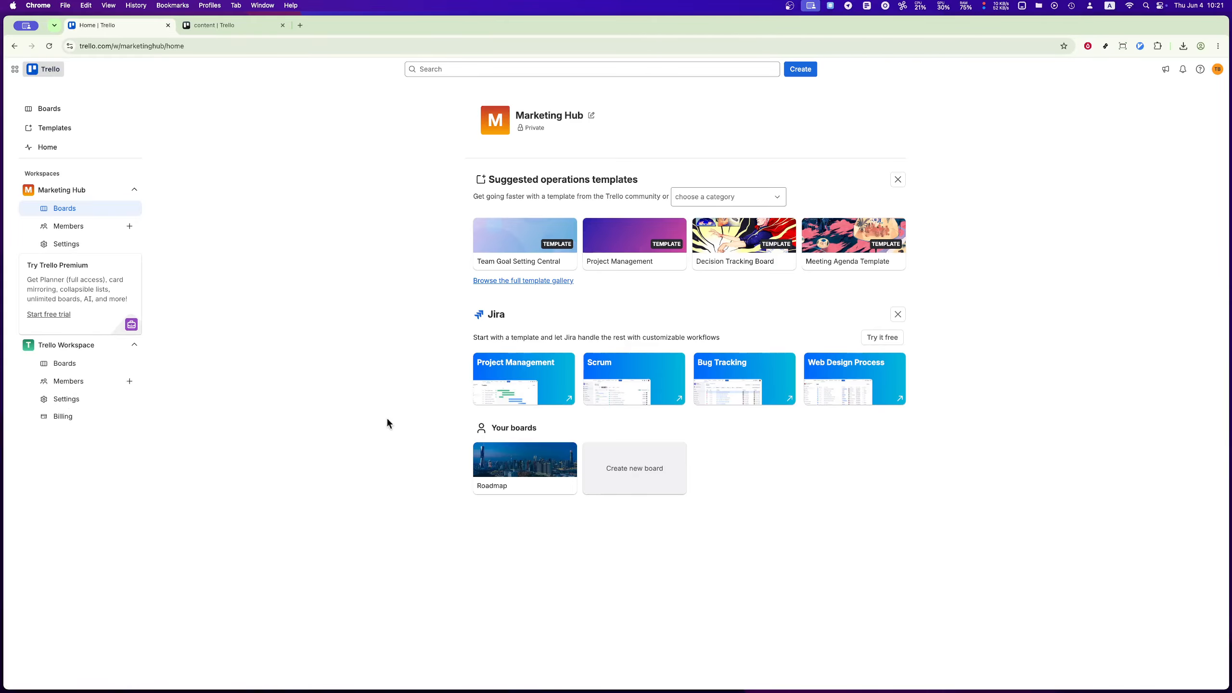
Open the Roadmap board and check which board views are offered, closing the list of views without changing it
{"action": "left_click", "coordinate": [501, 466]}
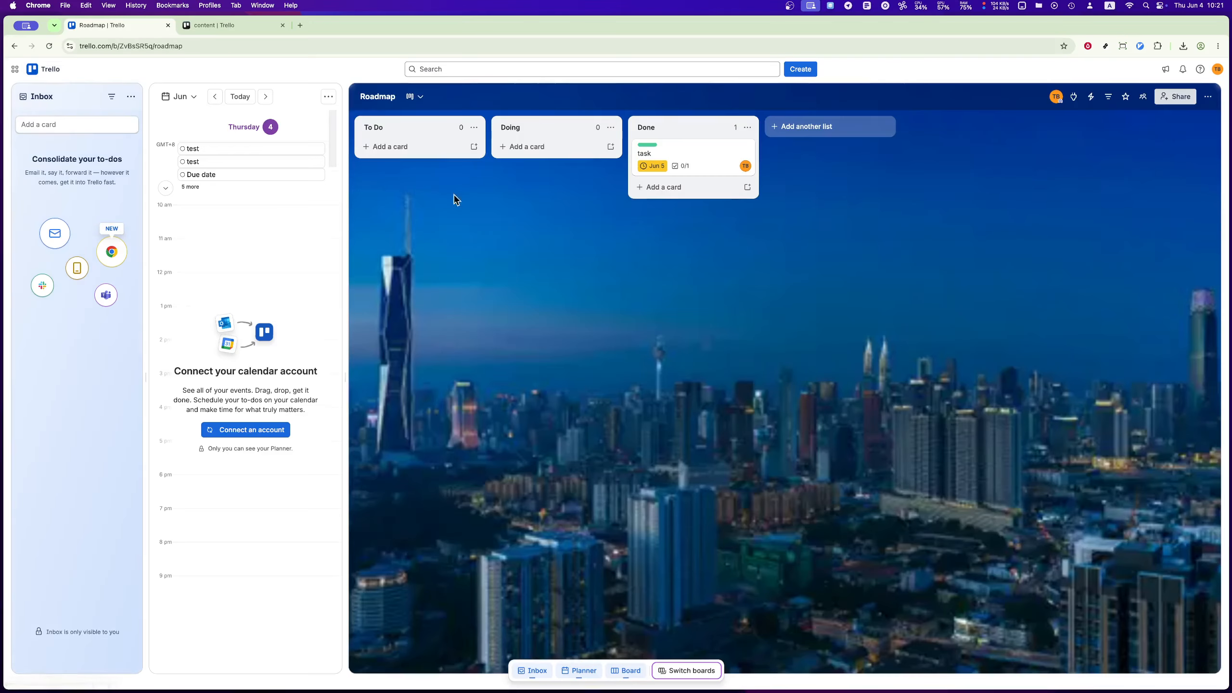
{"action": "left_click", "coordinate": [414, 98]}
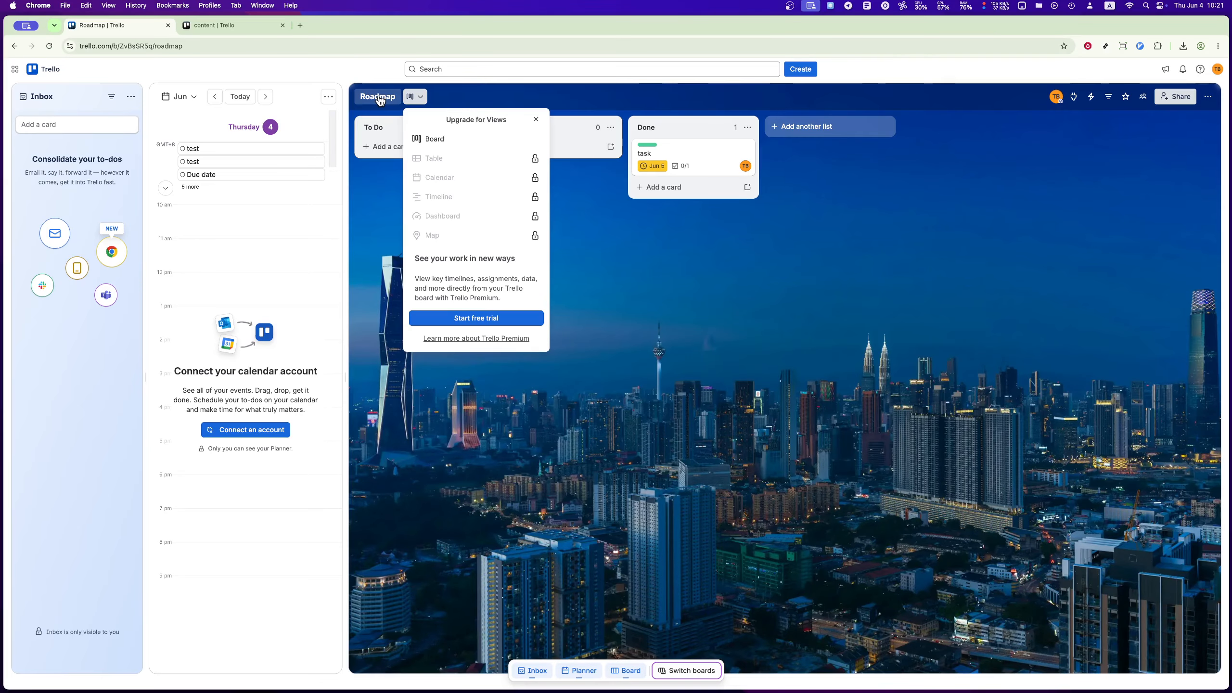
{"action": "left_click", "coordinate": [746, 223]}
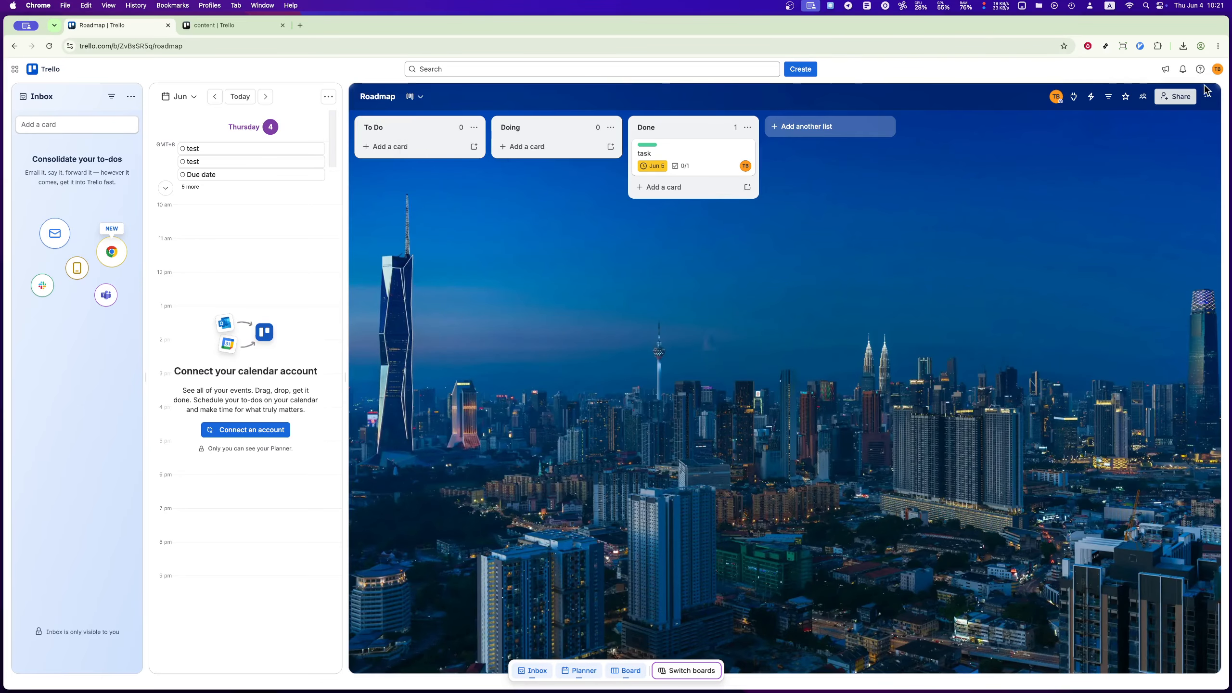
Leave the Roadmap board and open the Agile Board from the boards of Trello Workspace
{"action": "left_click", "coordinate": [57, 69]}
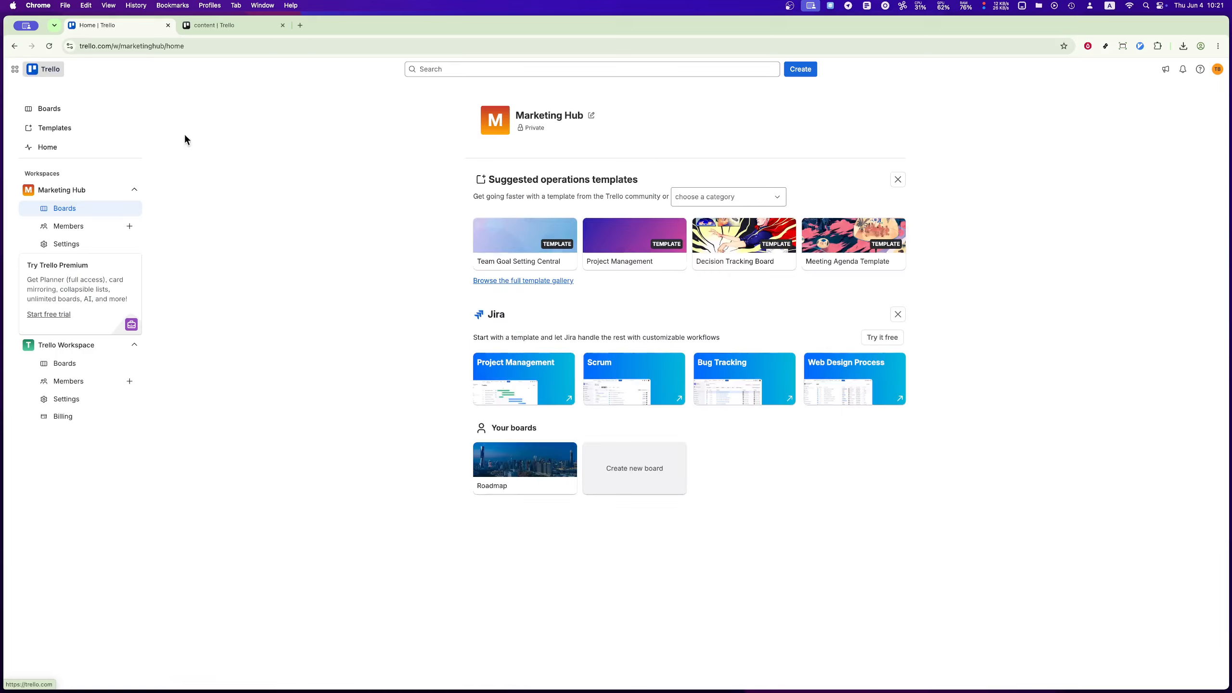
{"action": "left_click", "coordinate": [68, 370]}
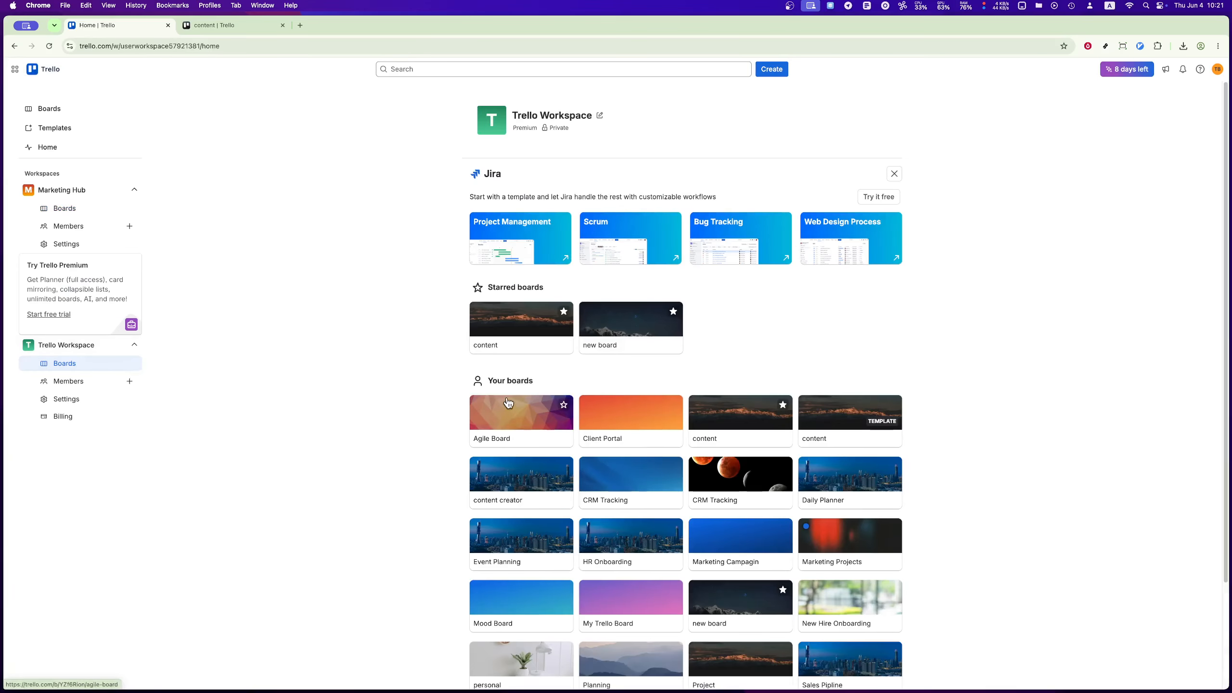
{"action": "left_click", "coordinate": [515, 409]}
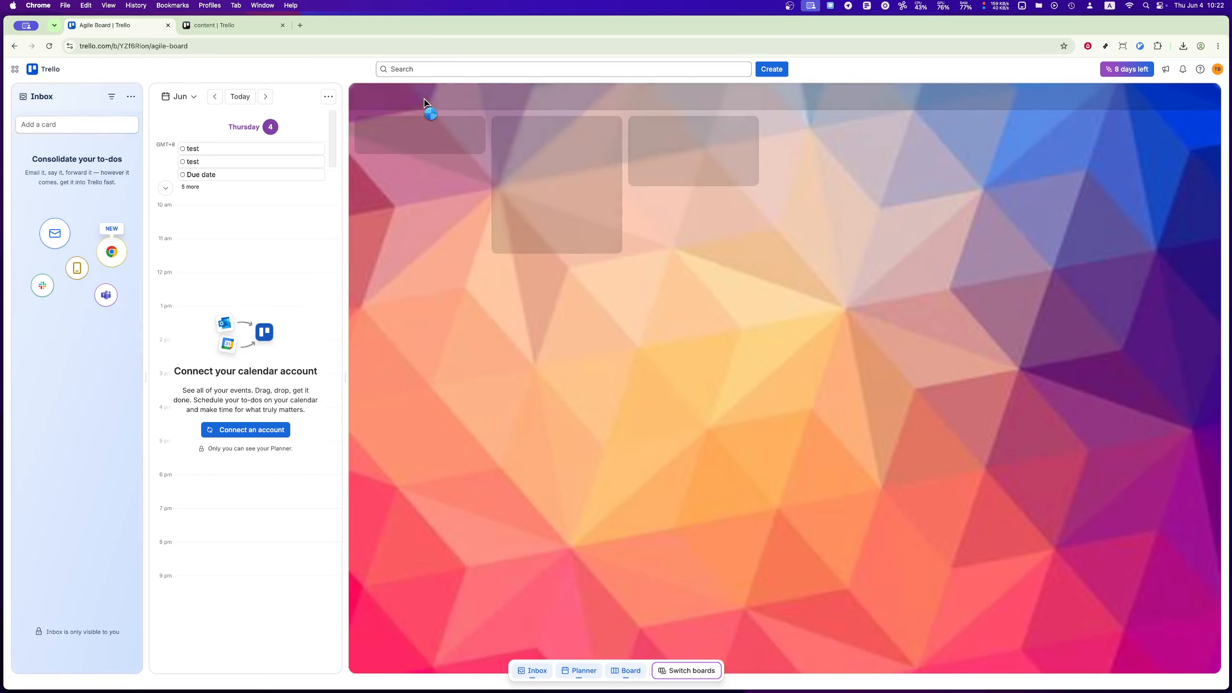
Show the Agile Board in the Dashboard view, and switch it to the Calendar view
{"action": "left_click", "coordinate": [418, 100]}
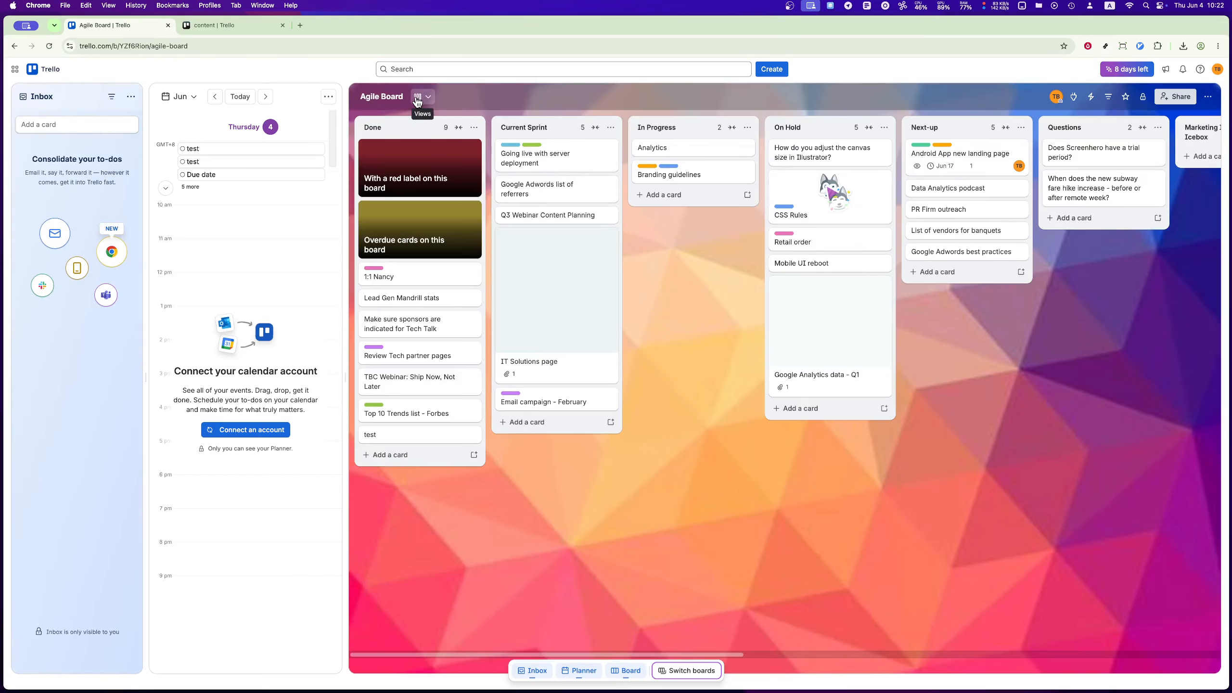
{"action": "left_click", "coordinate": [451, 249]}
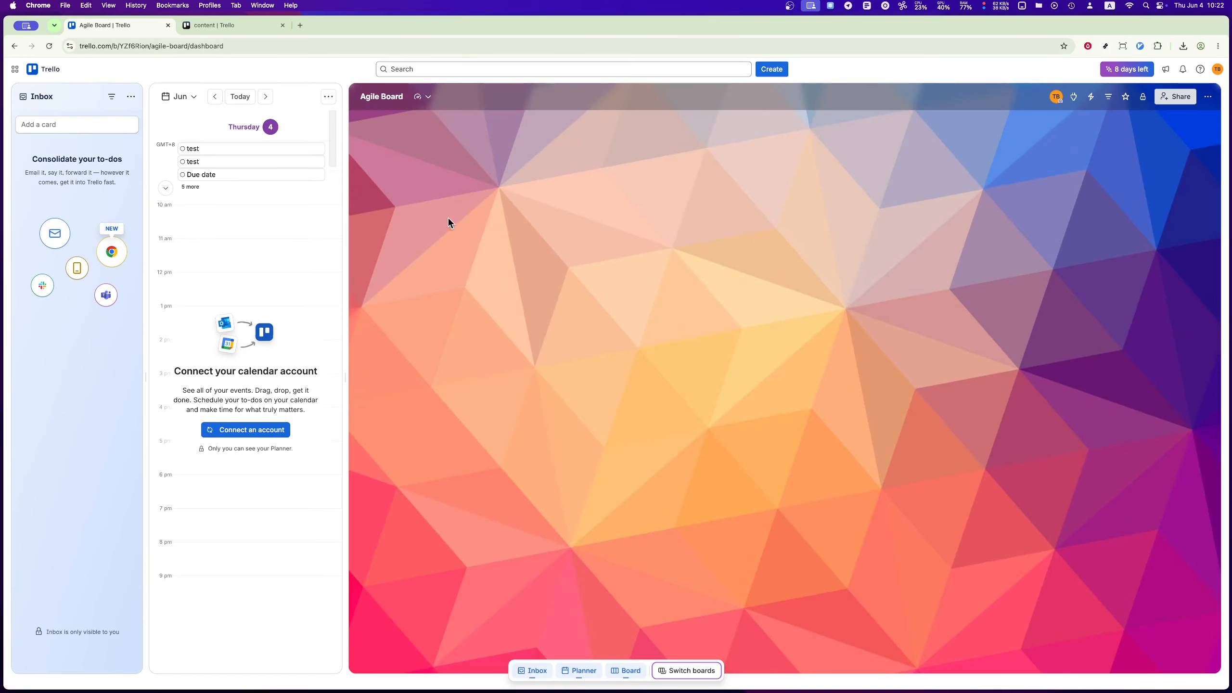
{"action": "left_click", "coordinate": [427, 97]}
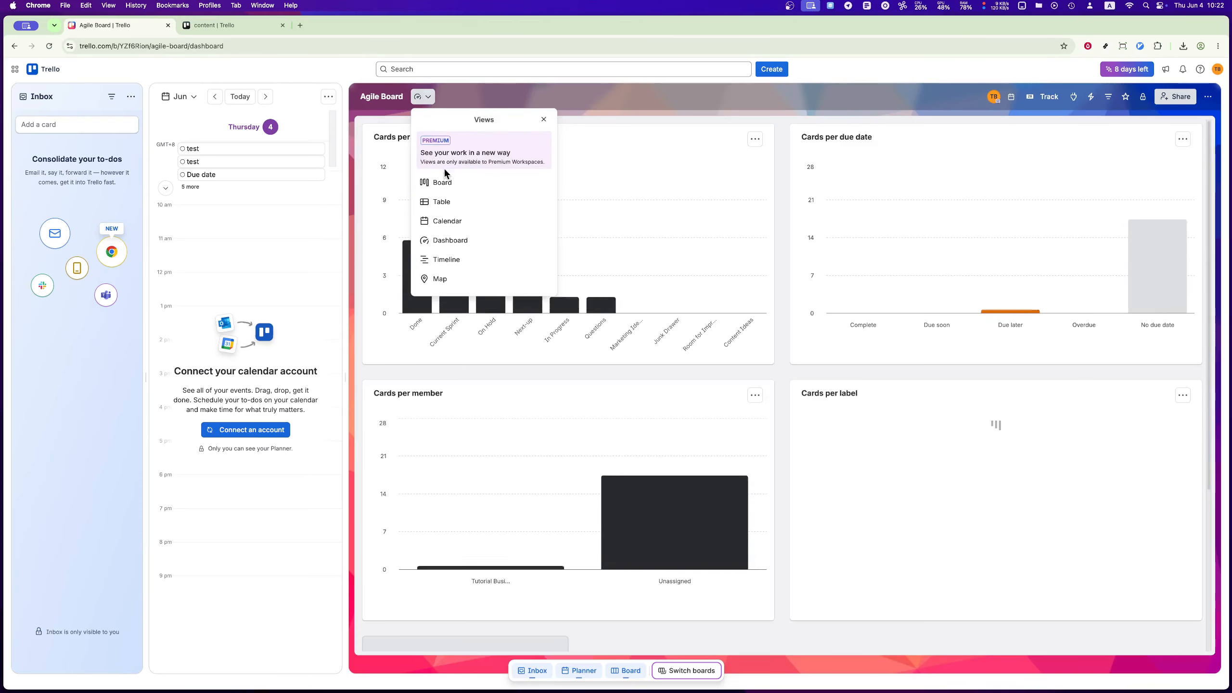
{"action": "left_click", "coordinate": [459, 224]}
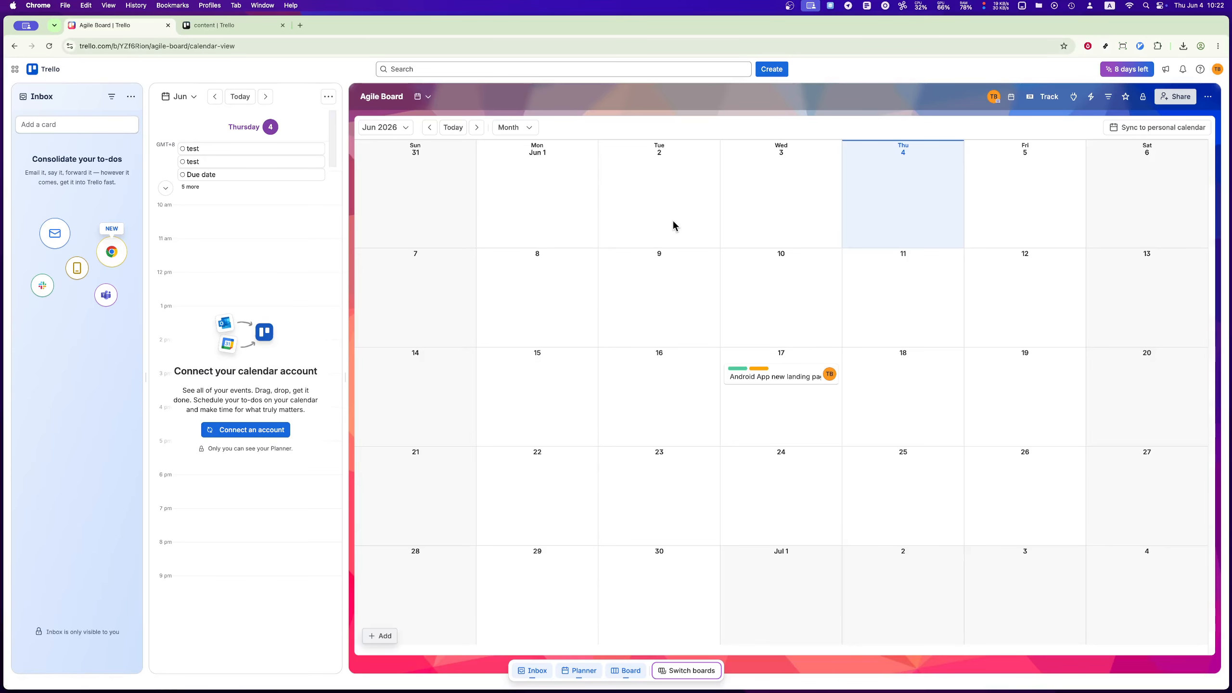